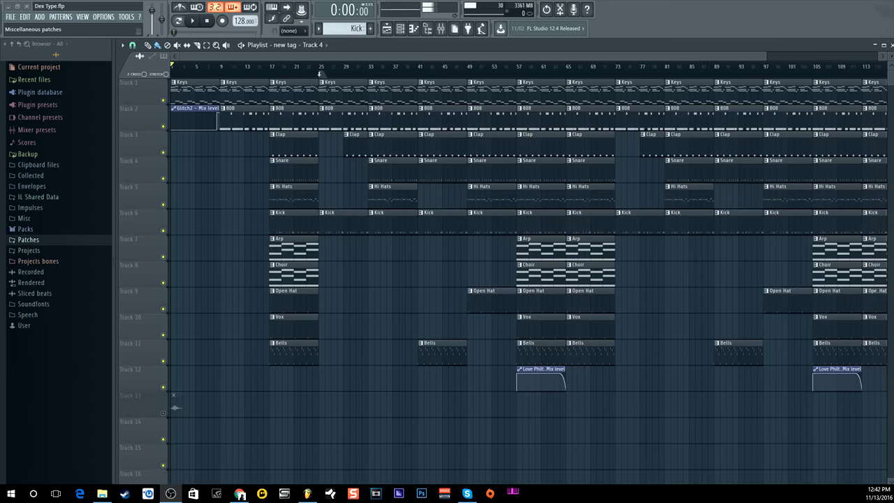
# Unmute Track 13 in the playlist
pyautogui.rightClick(158, 414)
pyautogui.click(151, 404)
pyautogui.rightClick(164, 415)
pyautogui.rightClick(164, 415)
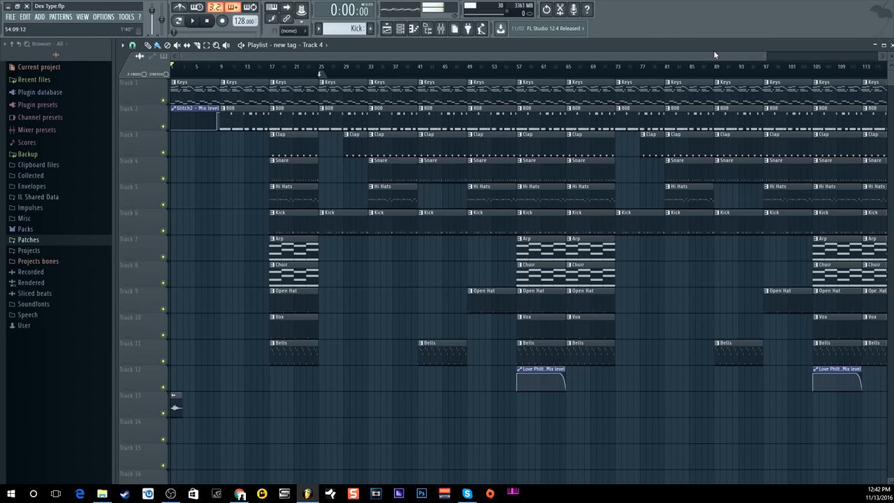
# Play the song, lower the Arp mixer track's volume to about -12.8 dB, and stop playback
pyautogui.click(440, 28)
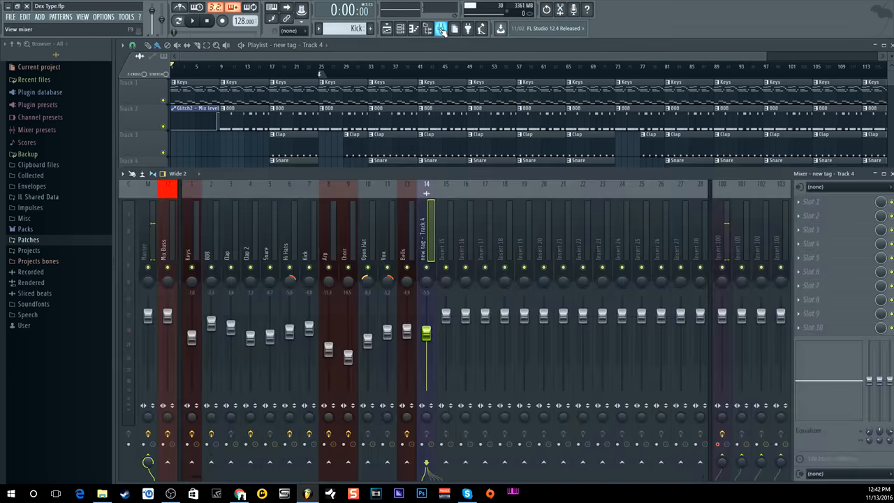
pyautogui.click(195, 25)
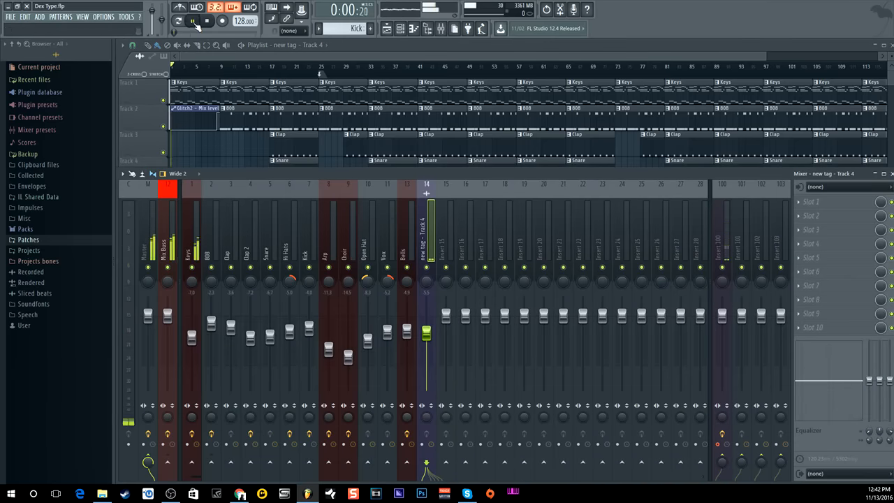
pyautogui.click(724, 238)
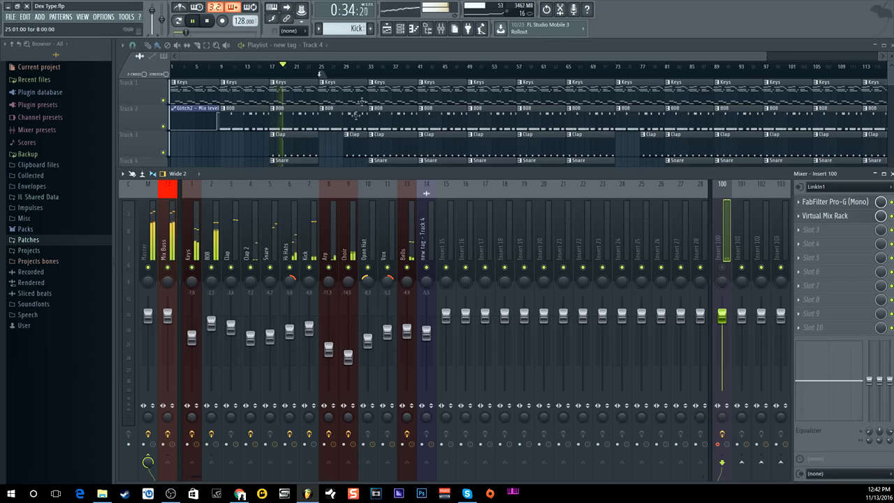
pyautogui.moveTo(328, 348); pyautogui.dragTo(328, 354)
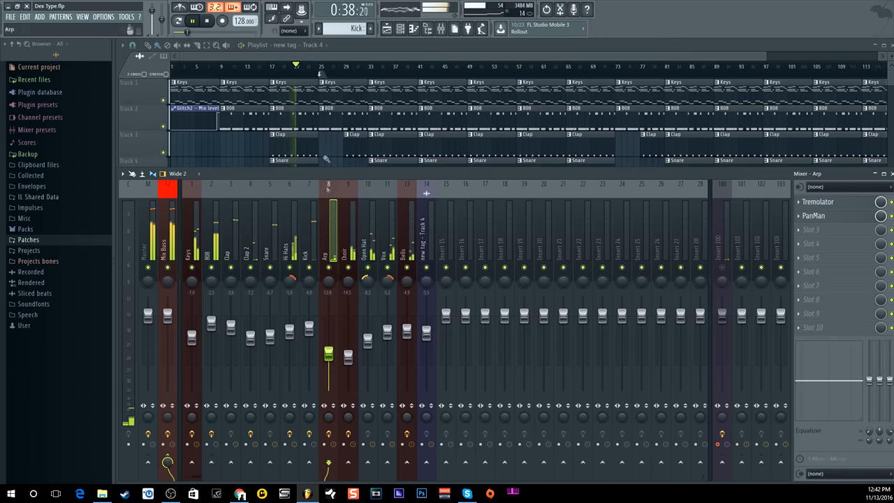
pyautogui.click(311, 54)
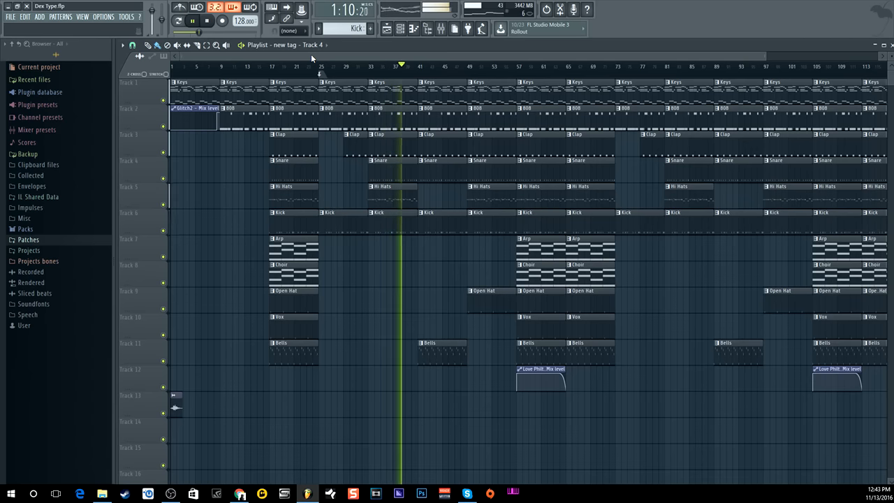
pyautogui.click(208, 21)
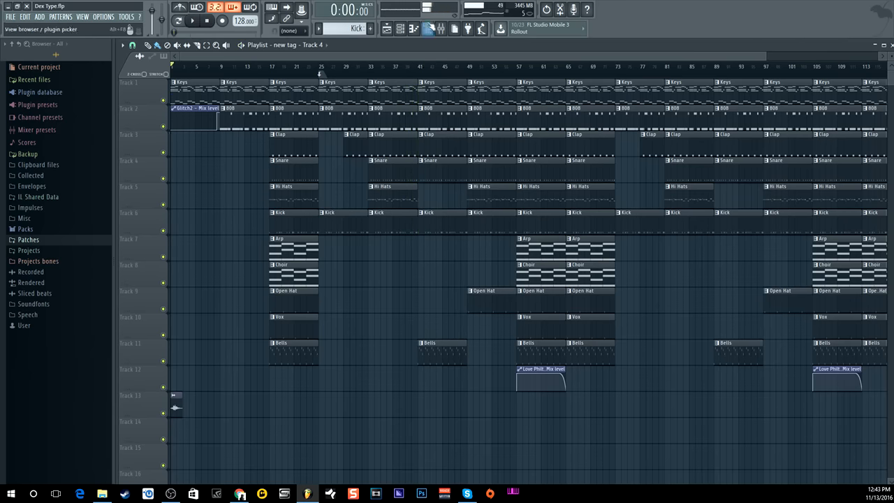
# Unmute Insert 100 in the mixer and return to the playlist
pyautogui.click(440, 28)
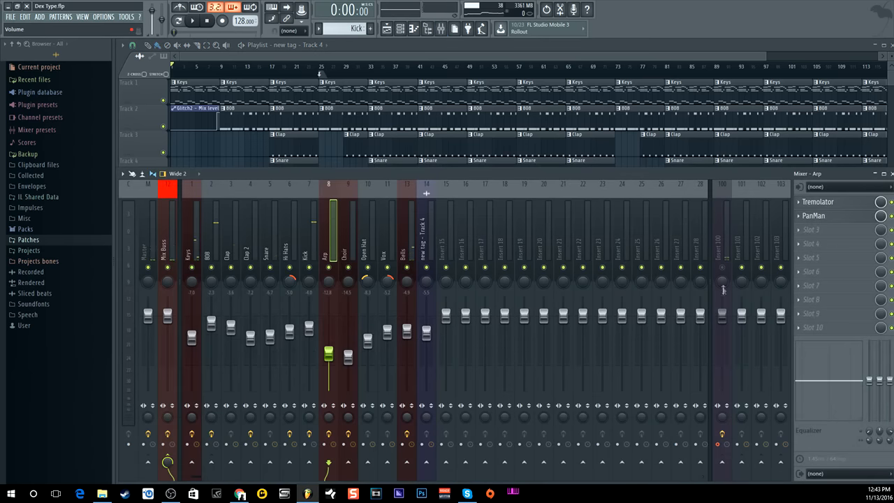
pyautogui.click(722, 269)
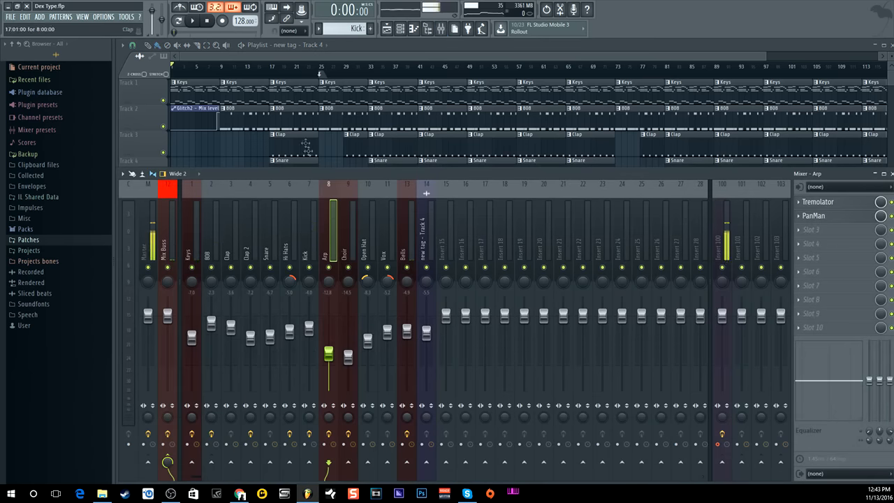
pyautogui.click(288, 59)
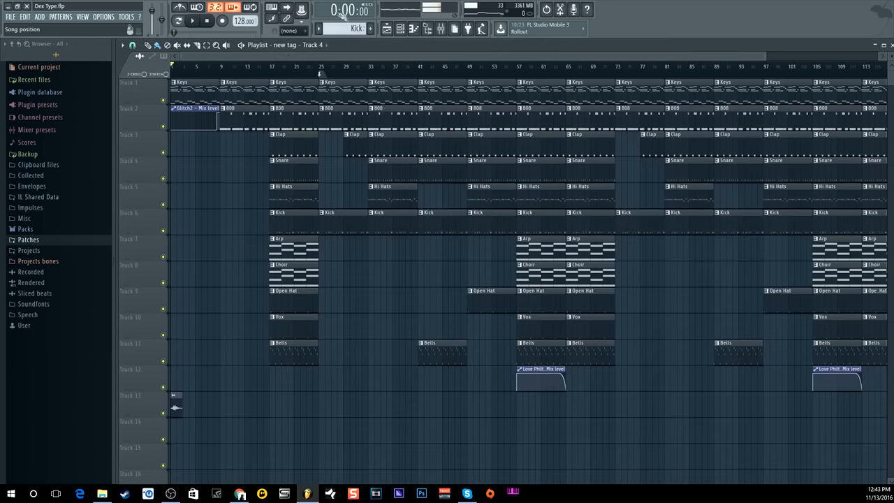
# Show the channel rack and solo the Keys channel
pyautogui.click(401, 30)
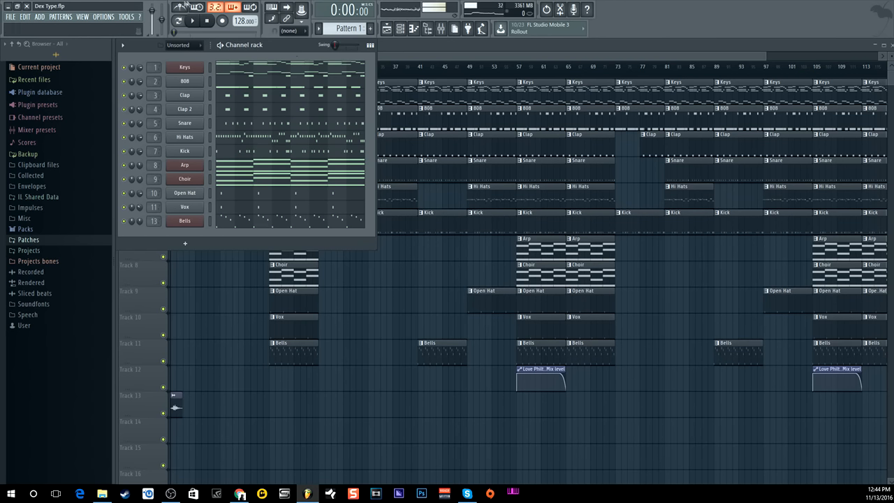
pyautogui.rightClick(124, 67)
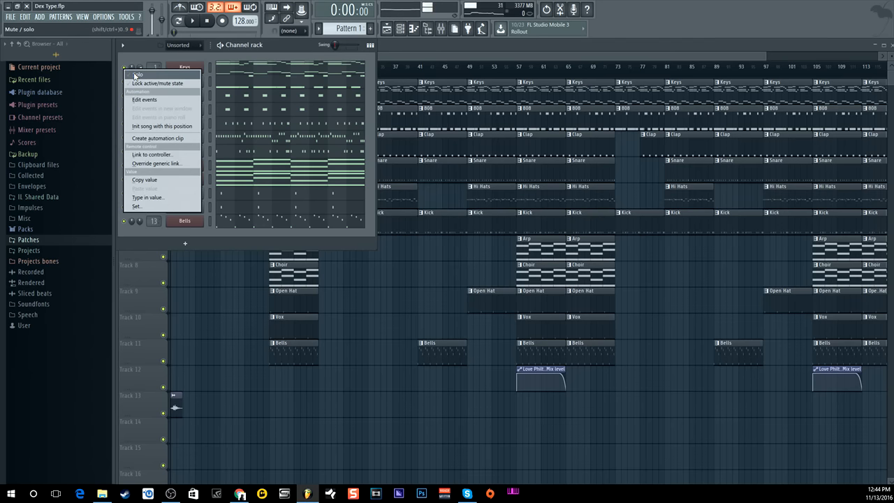
pyautogui.click(142, 74)
pyautogui.moveTo(289, 45)
pyautogui.mouseDown()
pyautogui.moveTo(291, 64)
pyautogui.moveTo(286, 48)
pyautogui.mouseUp()
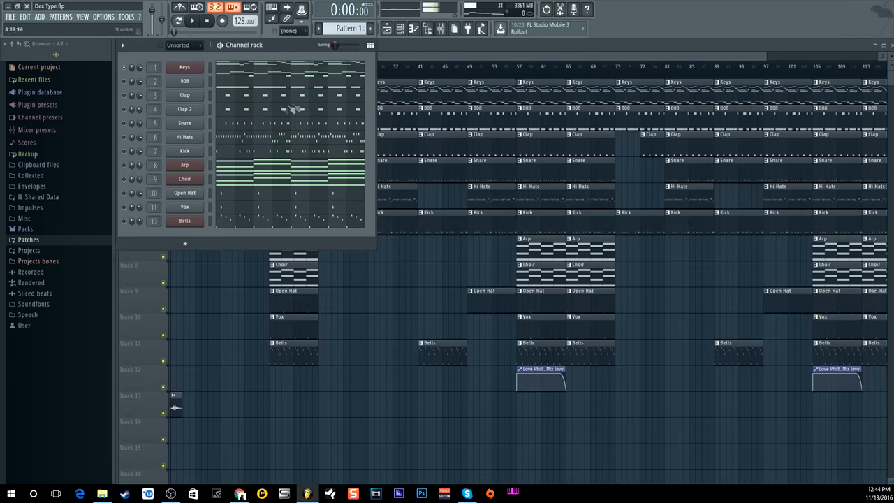
# Switch playback to pattern mode and listen to the soloed Keys in Pattern 1
pyautogui.click(198, 22)
pyautogui.click(177, 22)
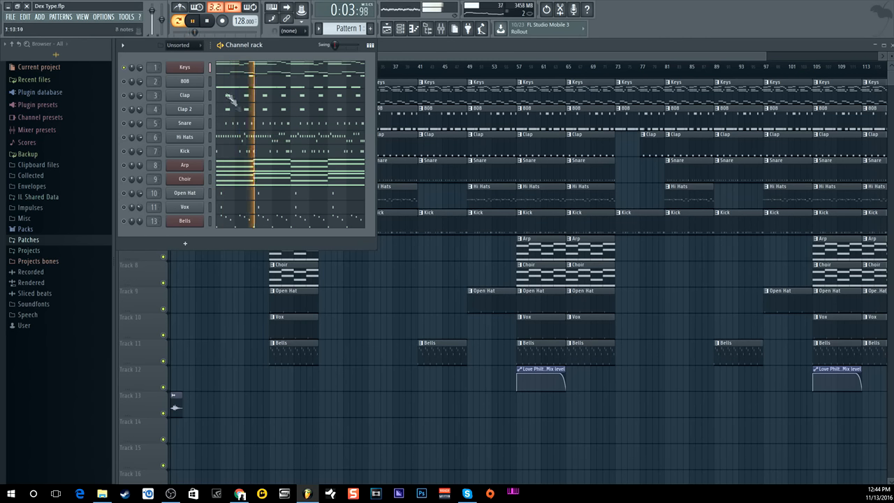
pyautogui.click(207, 20)
# Select the Master track in the mixer and play the soloed Keys pattern again with the channel rack in view
pyautogui.click(440, 28)
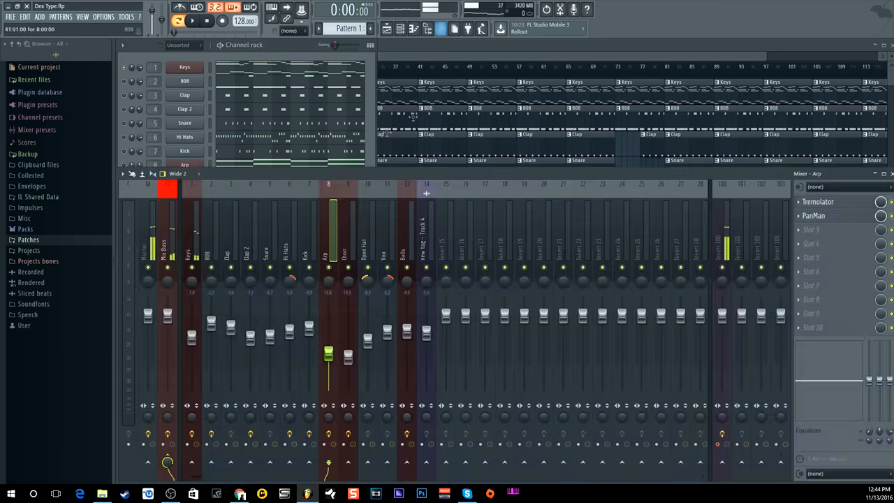
pyautogui.click(155, 240)
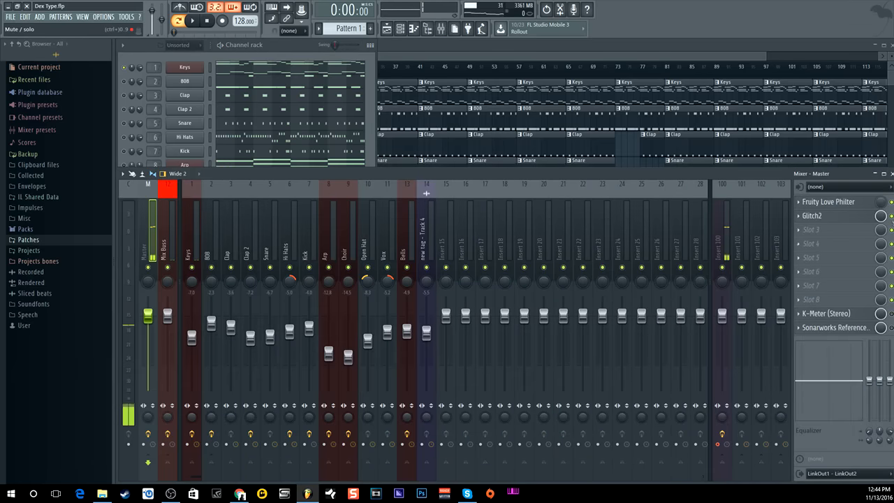
pyautogui.click(193, 21)
pyautogui.click(297, 49)
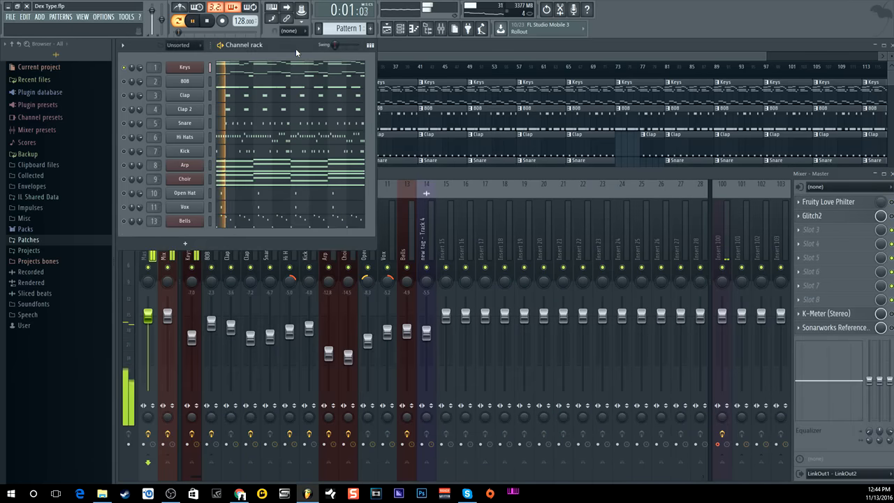
pyautogui.click(210, 22)
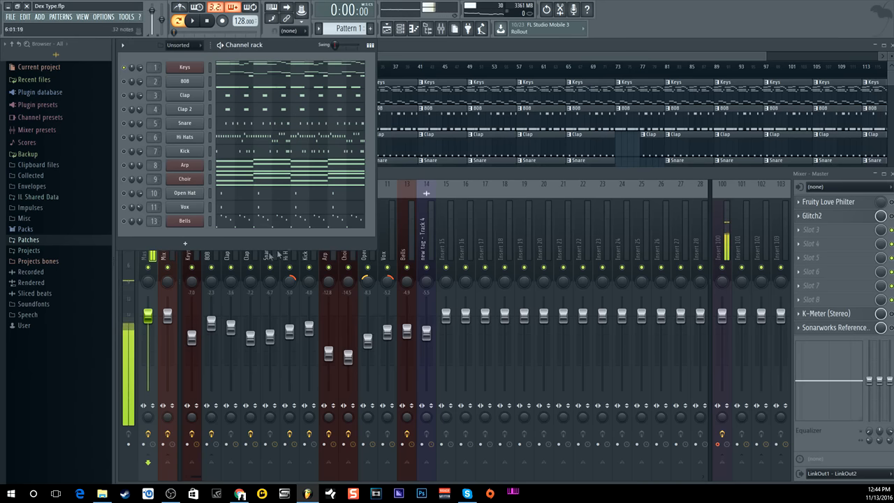
# Show the Keys channel's mixer track and open its Omnisphere instrument
pyautogui.doubleClick(157, 68)
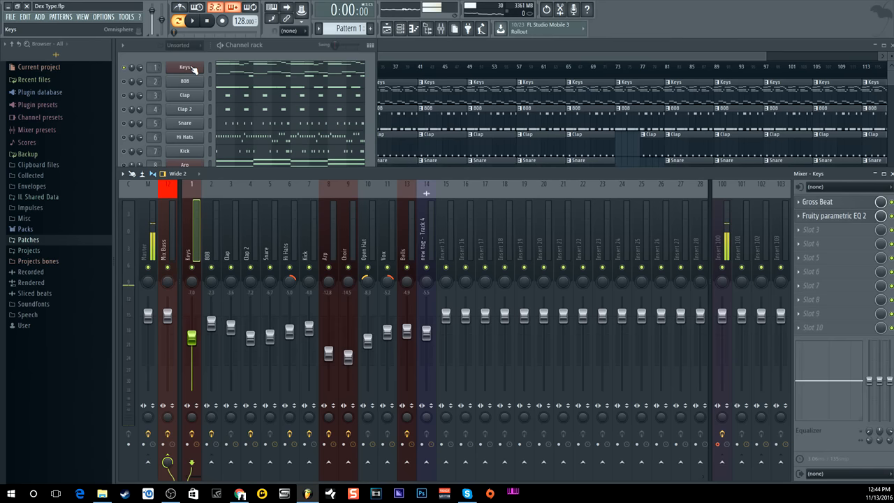
pyautogui.click(188, 68)
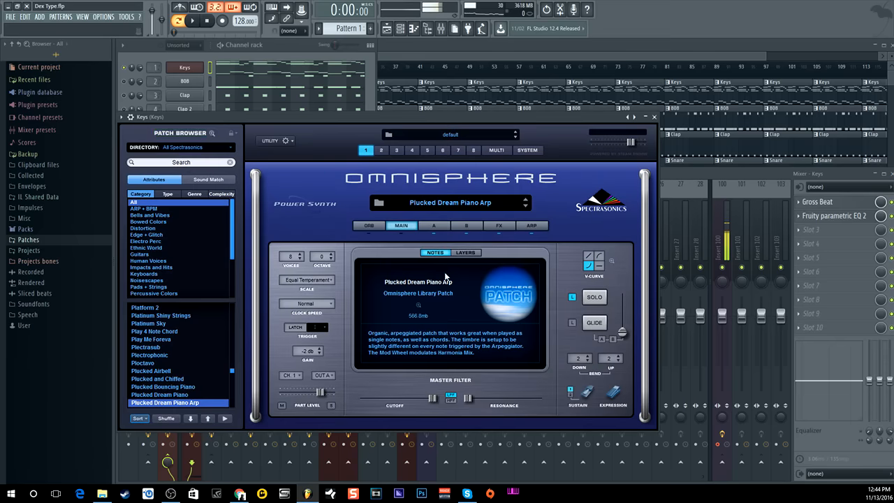
# Bypass Fruity parametric EQ 2 on the Keys mixer track and play the pattern without it
pyautogui.click(890, 216)
pyautogui.click(193, 21)
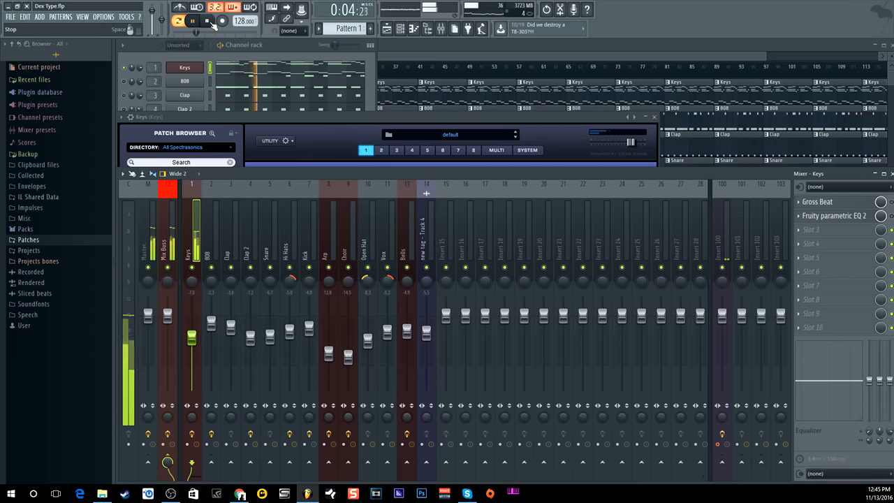
pyautogui.click(213, 21)
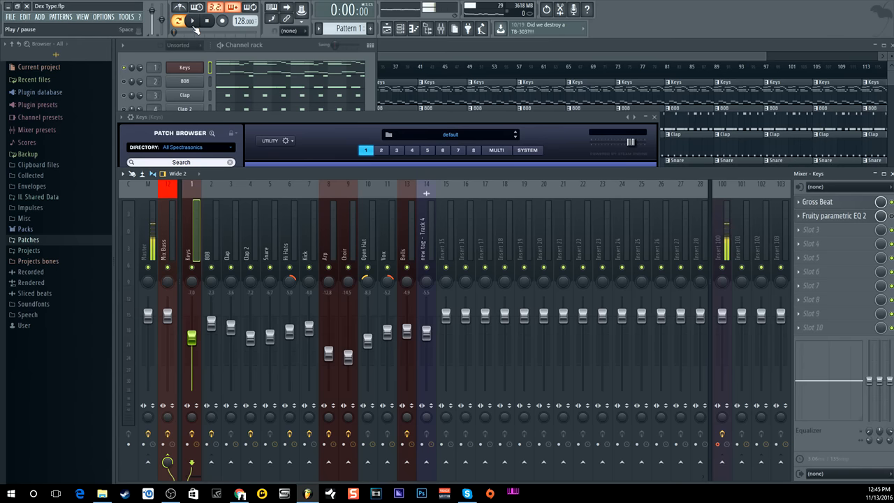
# Open Gross Beat on the Keys mixer track and listen to the pattern with its 1/2 Speed preset
pyautogui.click(817, 202)
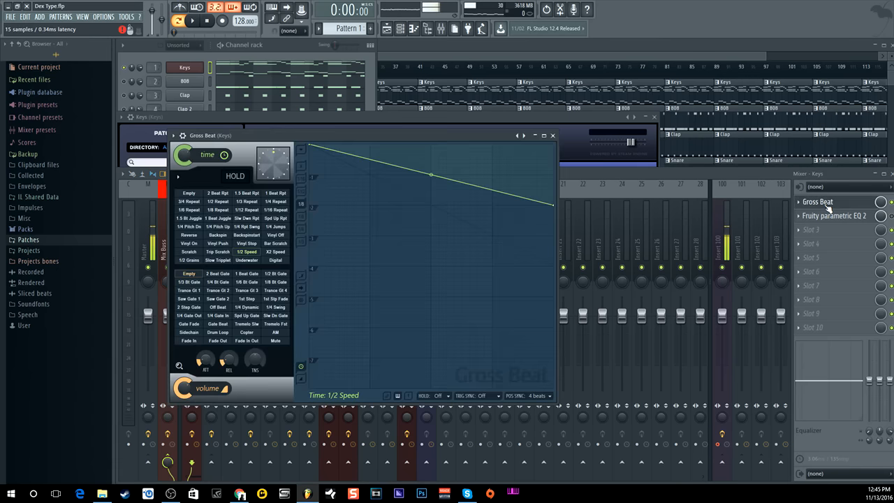
pyautogui.click(193, 21)
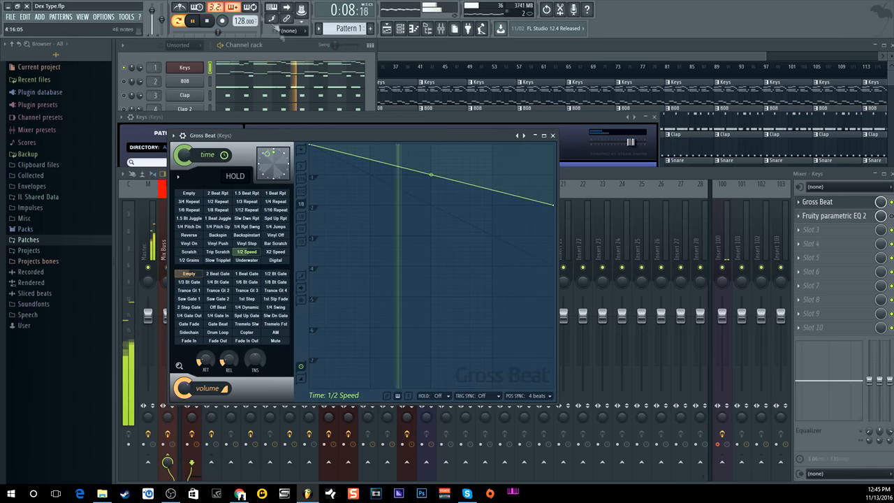
pyautogui.click(208, 21)
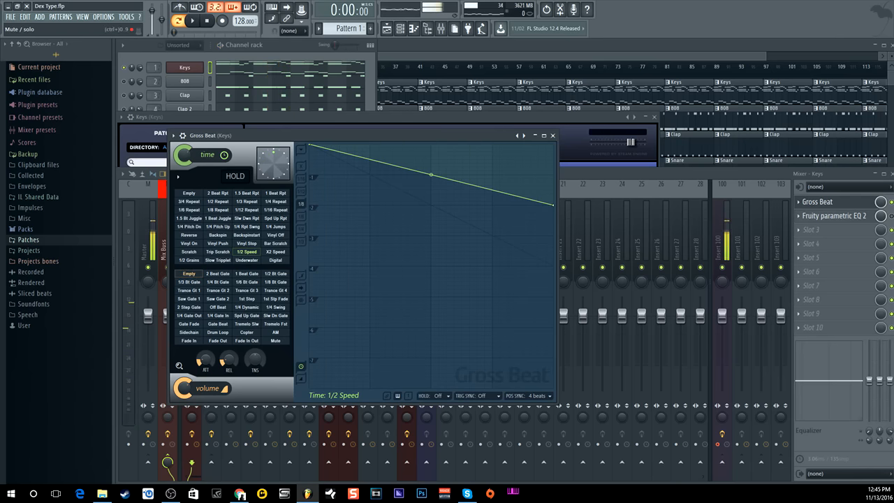
# Open Fruity parametric EQ 2 on the Keys mixer track, listen to the pattern through it, and close the EQ
pyautogui.click(426, 191)
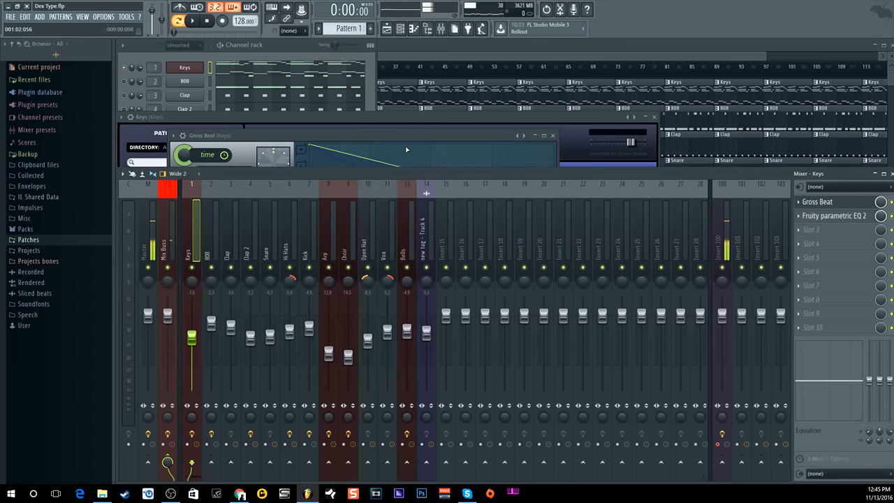
pyautogui.click(831, 216)
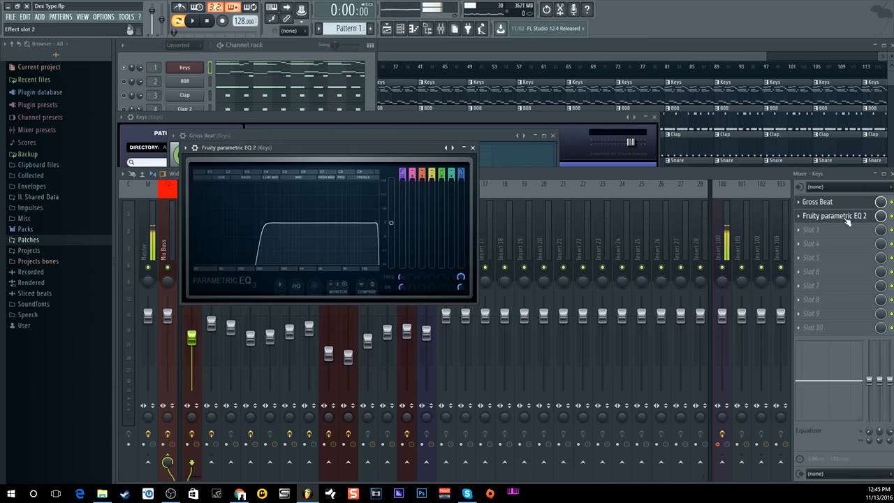
pyautogui.click(193, 21)
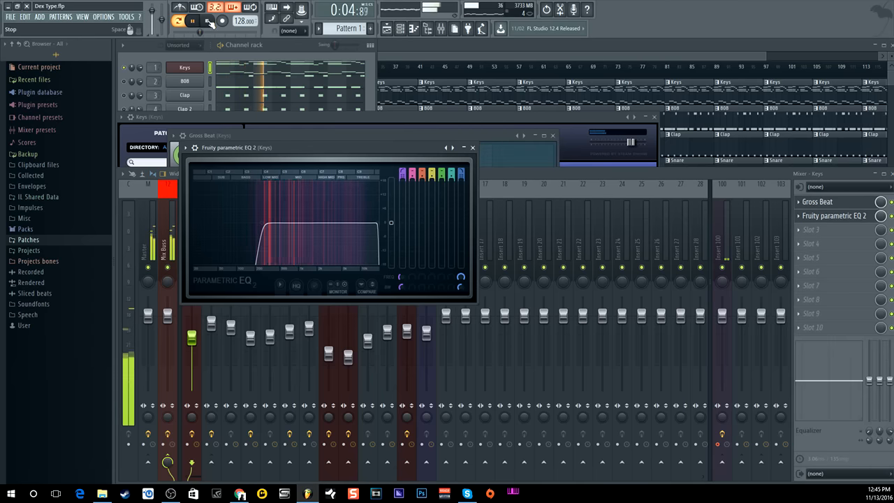
pyautogui.click(208, 22)
pyautogui.click(472, 147)
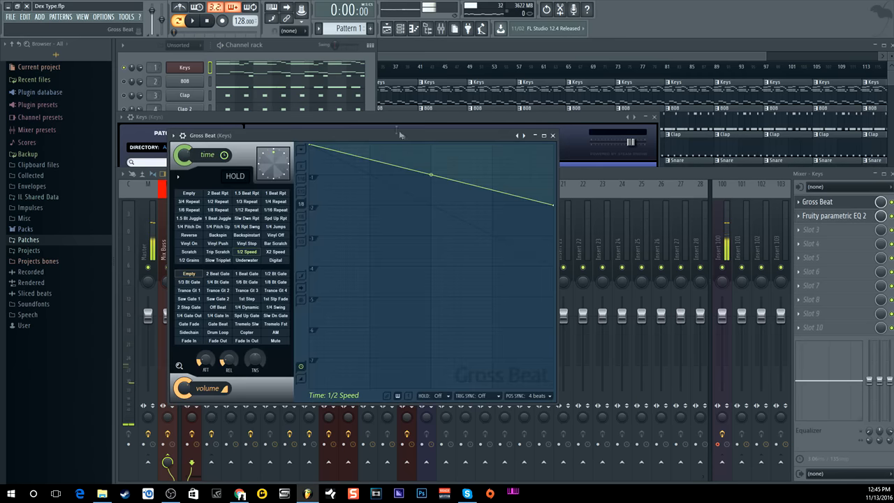
# Review the Keys channel's Omnisphere patch and close the instrument window
pyautogui.click(343, 121)
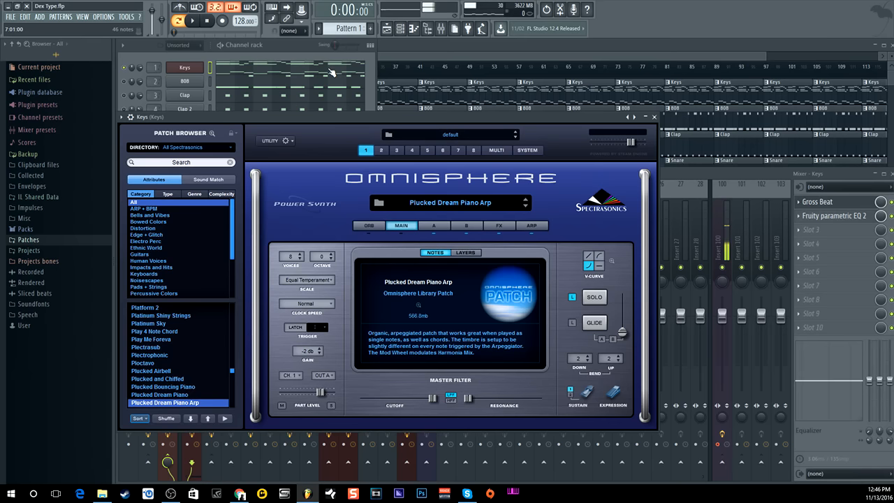
pyautogui.click(653, 116)
# Inspect the 808 channel's volume envelope settings and show its mixer track and effects
pyautogui.click(277, 44)
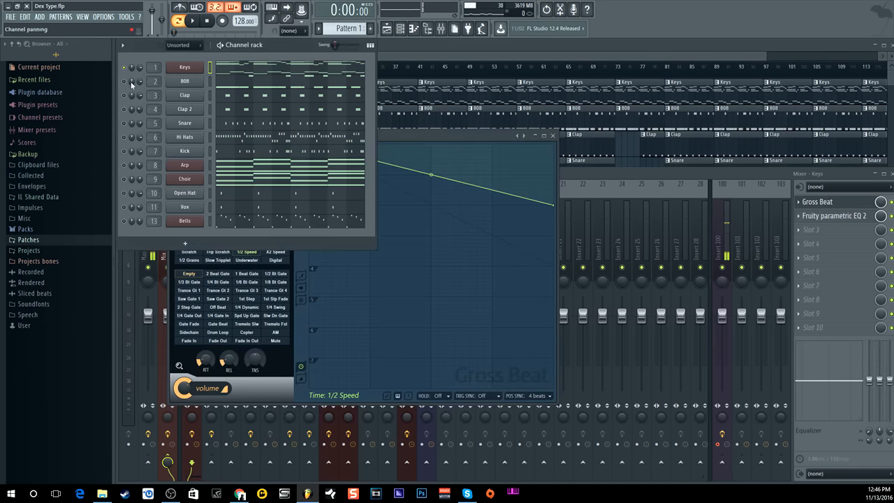
pyautogui.click(192, 83)
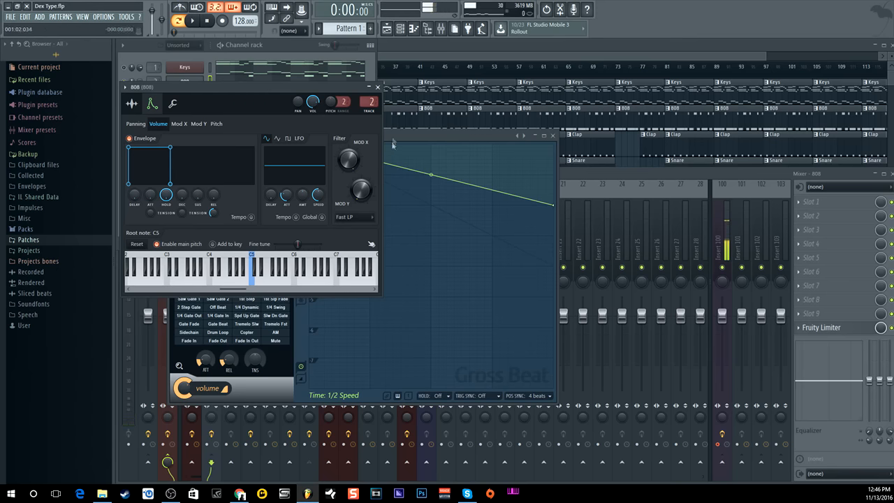
pyautogui.click(295, 42)
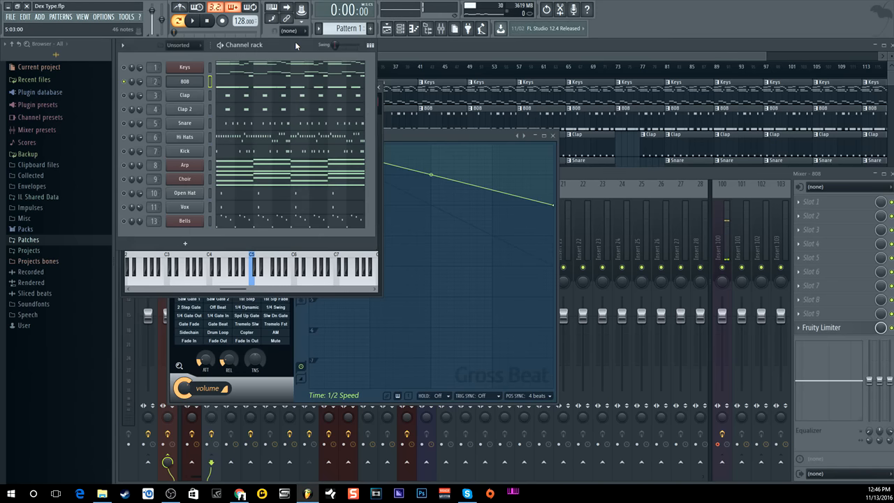
pyautogui.doubleClick(154, 81)
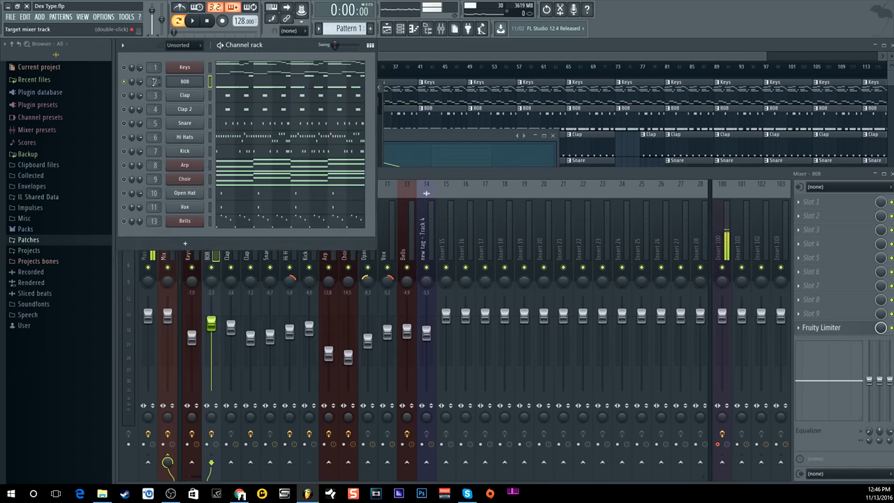
pyautogui.click(431, 170)
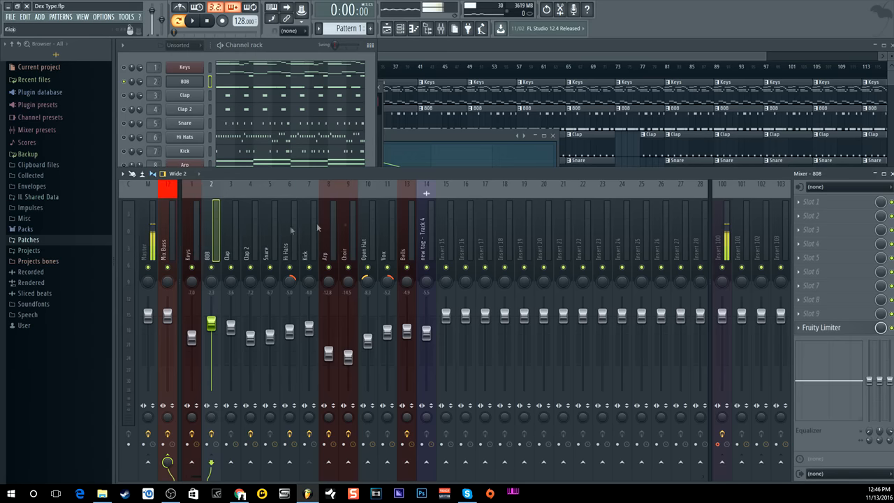
# Check the Clap and 808 mixer tracks, and show the 808 channel's notes in the piano roll
pyautogui.click(227, 226)
pyautogui.click(213, 225)
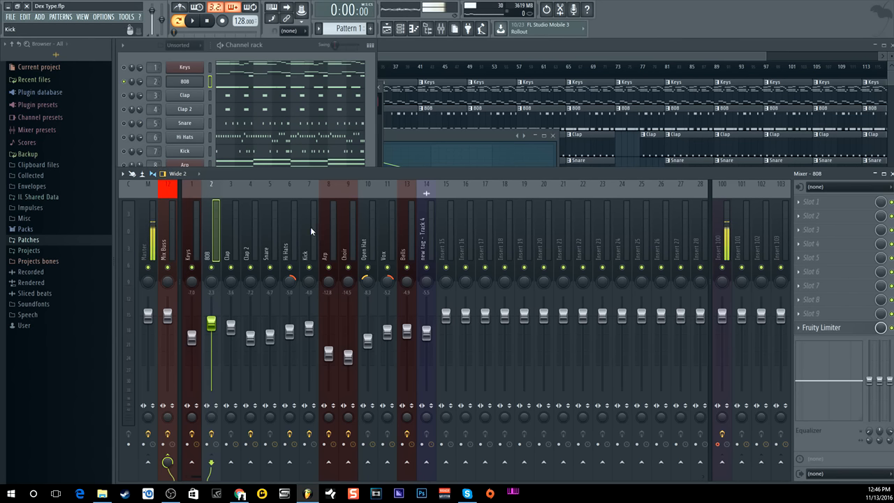
pyautogui.click(227, 90)
pyautogui.scroll(-5, 261, 65)
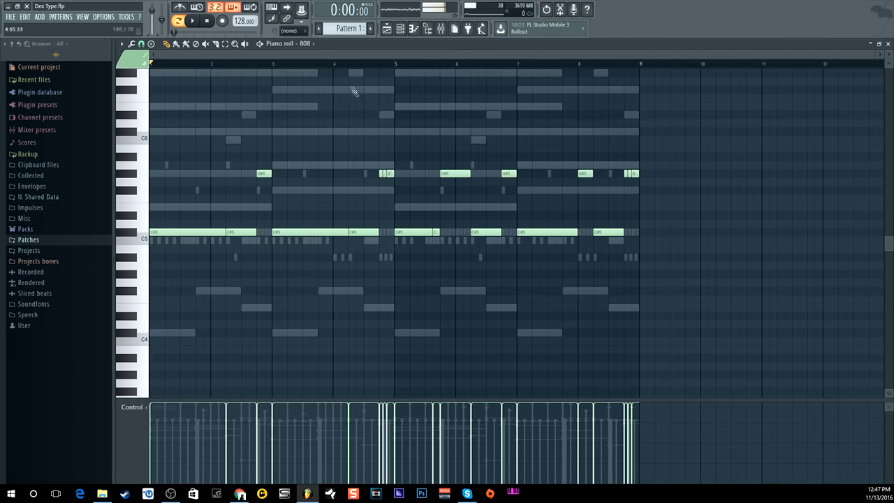
# Listen to the 808 pattern in the piano roll, replay it from the beginning, and stop playback
pyautogui.click(341, 64)
pyautogui.click(193, 21)
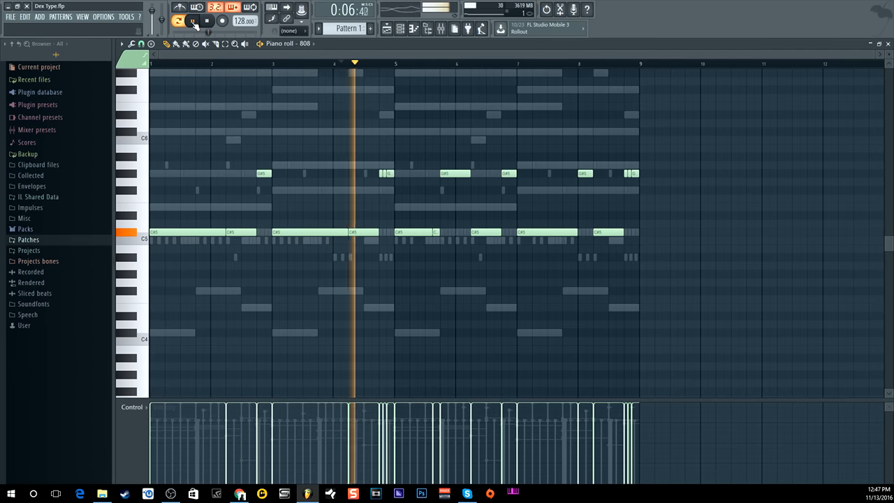
pyautogui.click(207, 22)
pyautogui.click(207, 22)
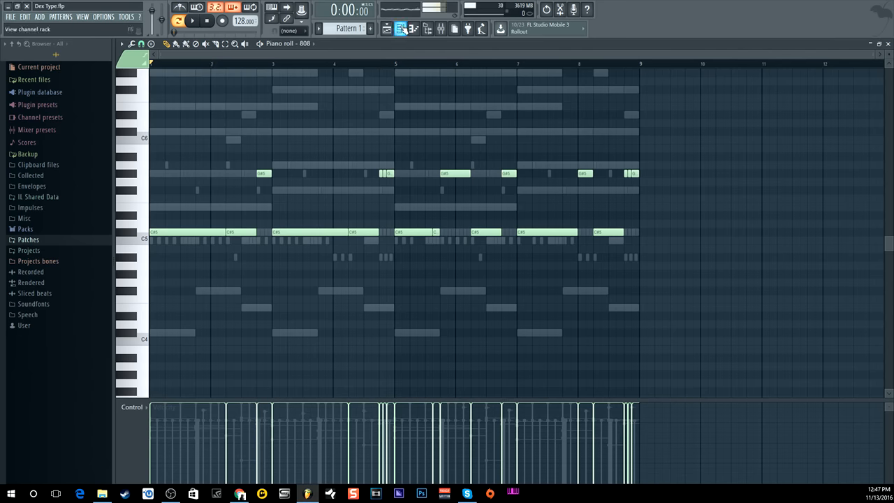
pyautogui.click(193, 22)
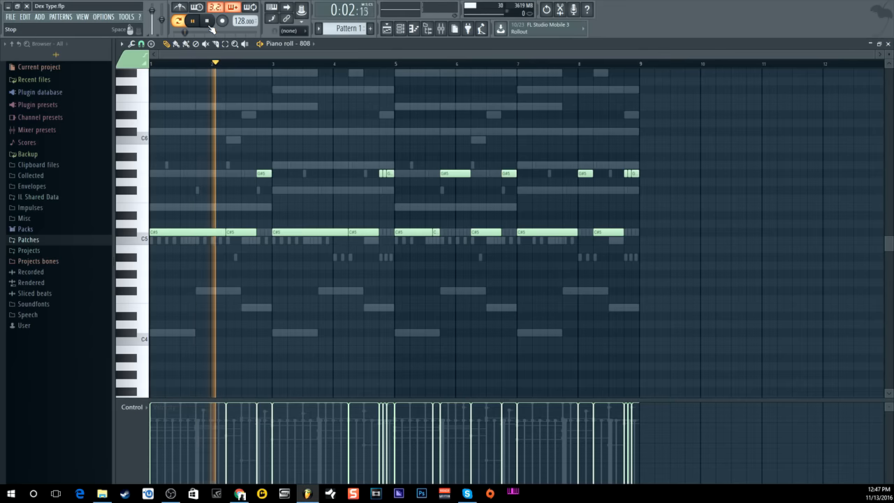
pyautogui.click(209, 26)
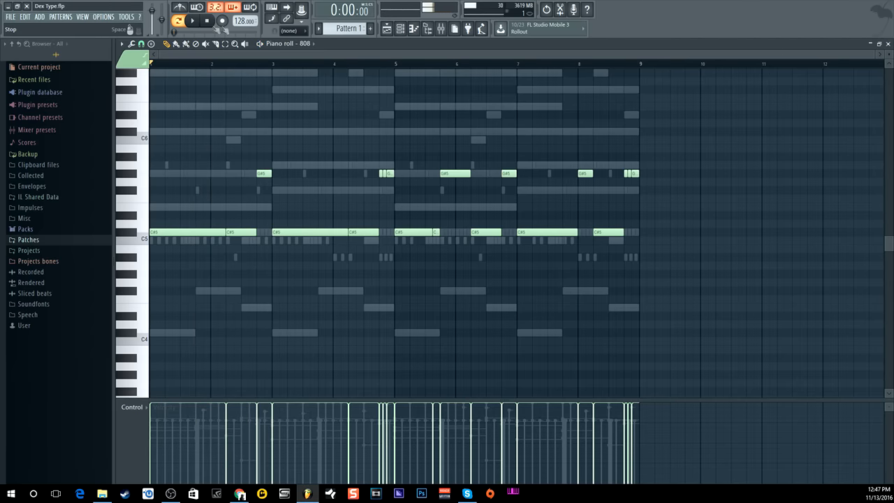
# Make only the Clap and Clap 2 channels audible, audition each one's sample, and close both sampler windows
pyautogui.click(400, 28)
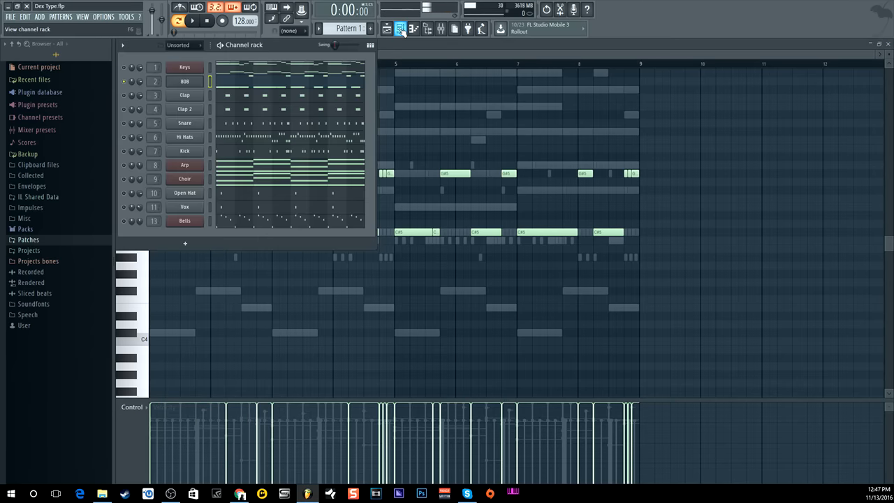
pyautogui.click(124, 109)
pyautogui.click(198, 98)
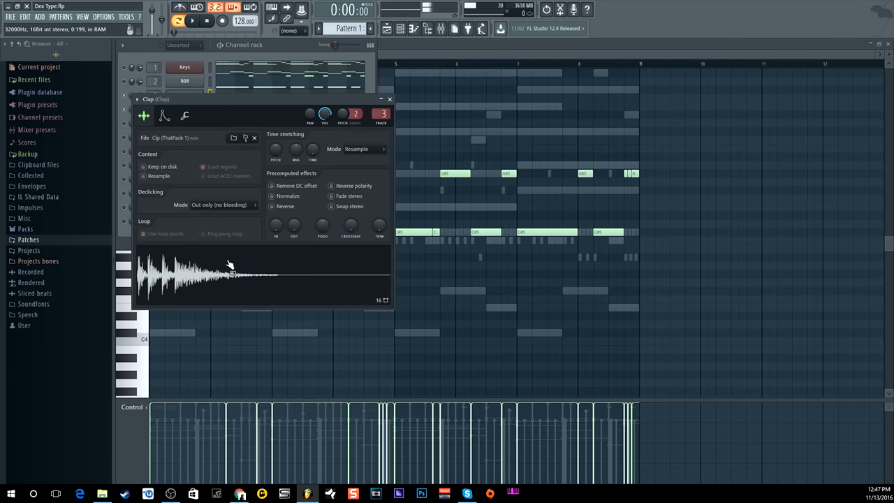
pyautogui.click(389, 98)
pyautogui.click(197, 100)
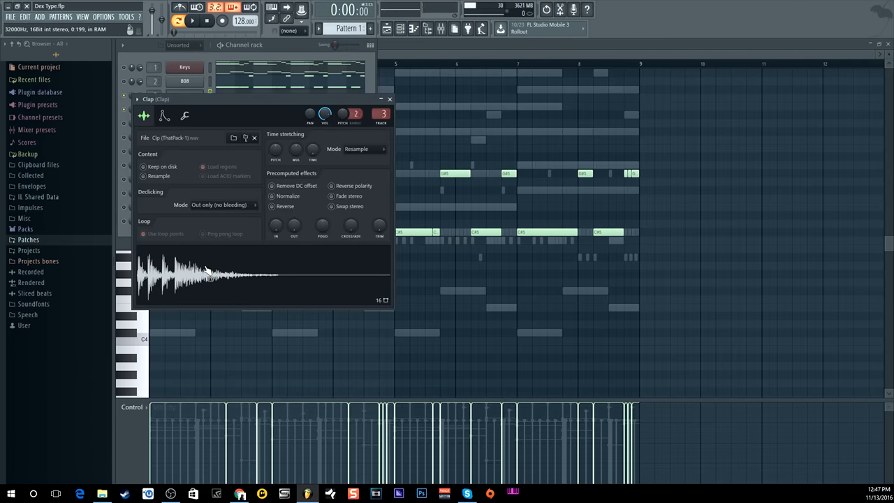
pyautogui.click(201, 93)
pyautogui.click(185, 109)
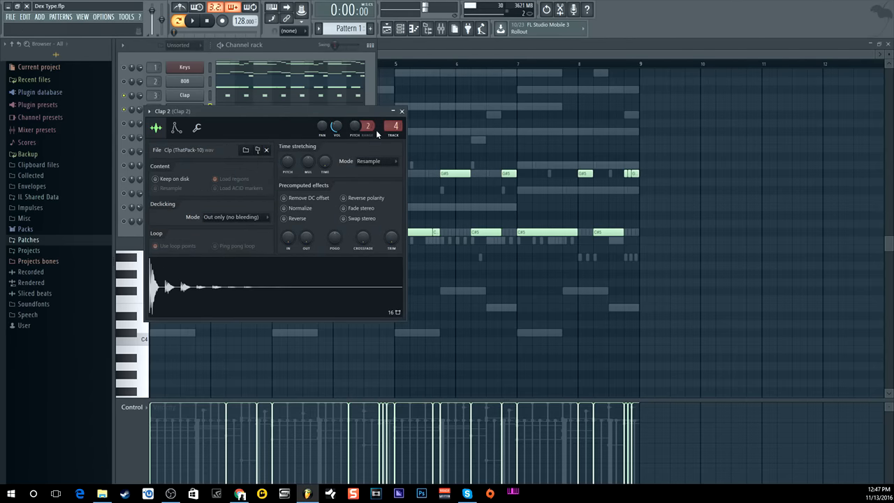
pyautogui.click(402, 112)
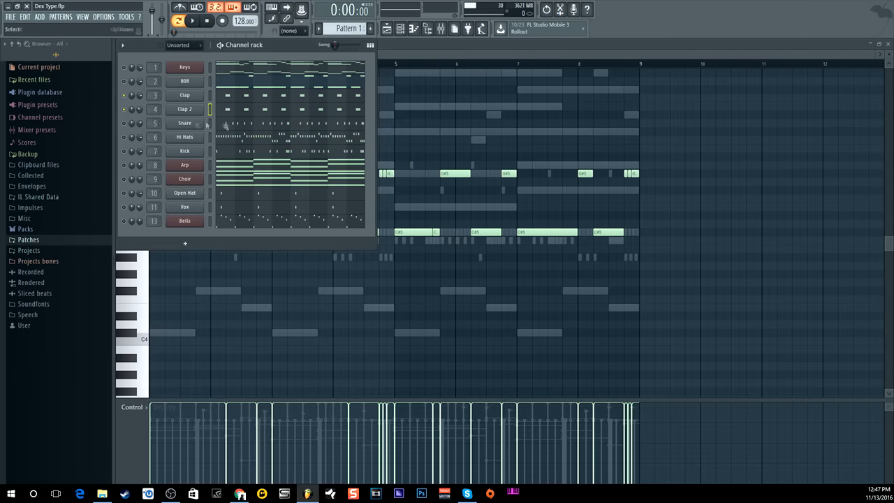
# Inspect the Clap and Clap 2 mixer tracks and their effects, and listen to both claps playing together
pyautogui.doubleClick(156, 110)
pyautogui.click(234, 236)
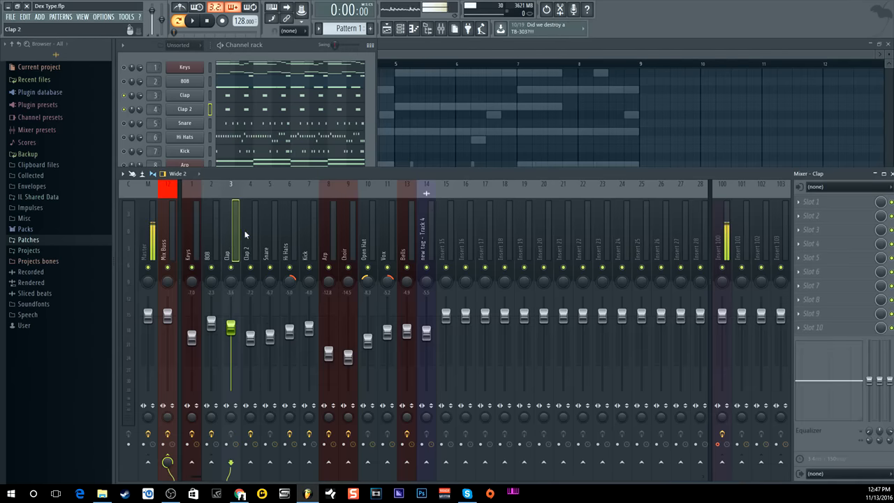
pyautogui.click(250, 228)
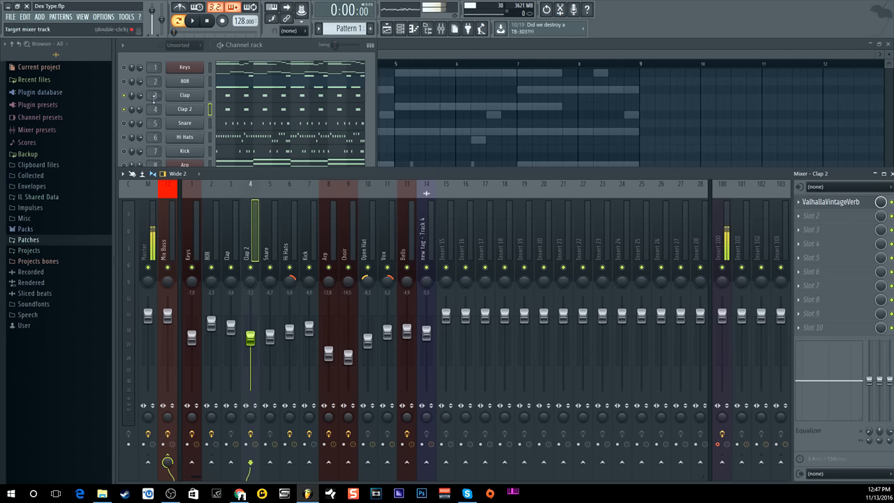
pyautogui.click(195, 22)
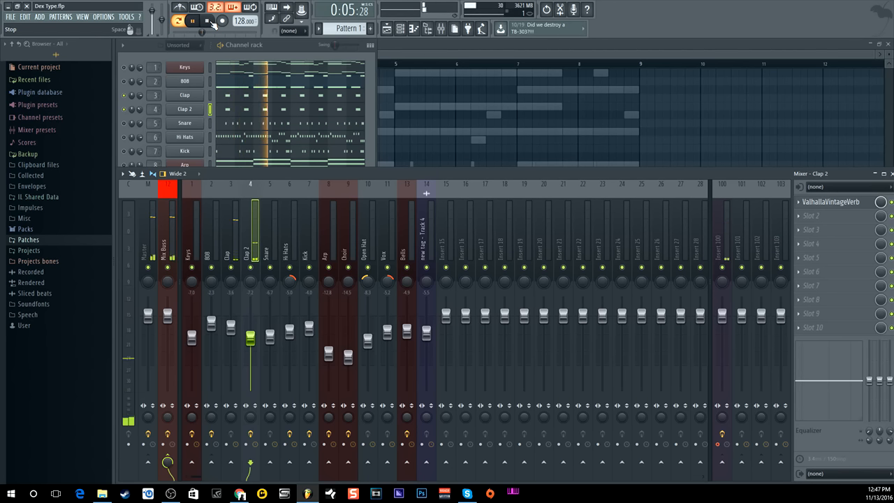
pyautogui.click(211, 21)
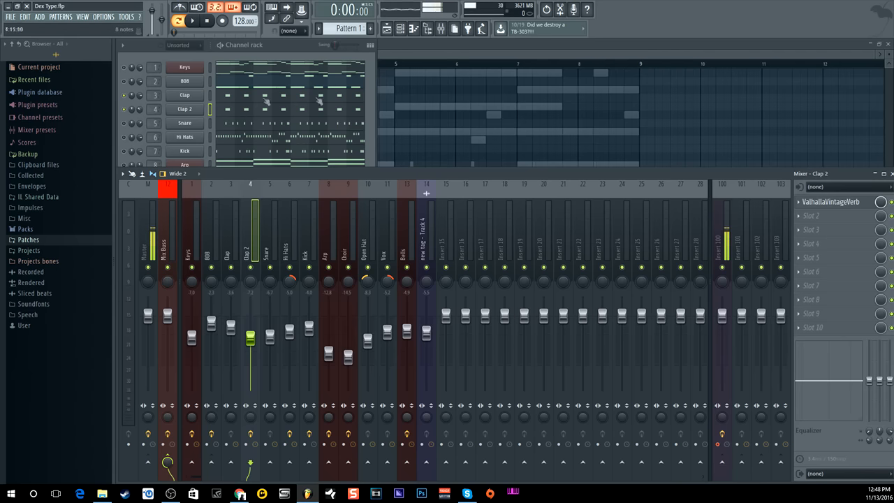
# Solo the Snare, audition its sample, and listen to it playing together with Clap and Clap 2
pyautogui.click(125, 110)
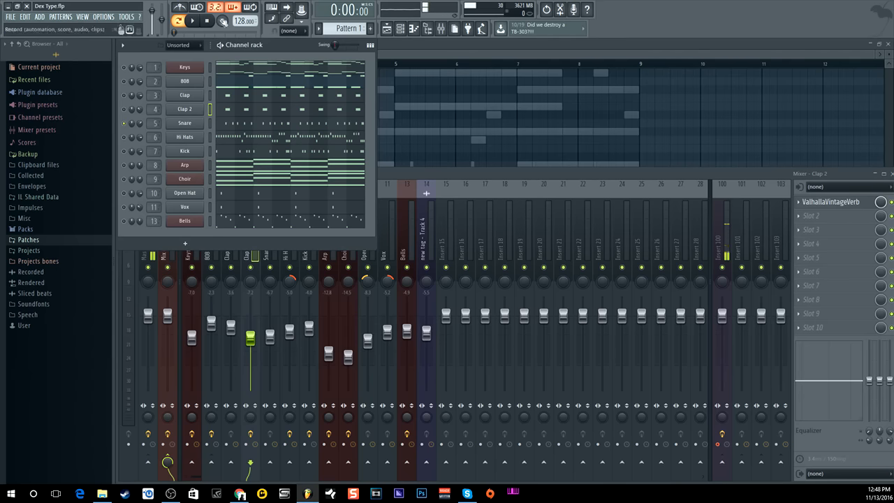
pyautogui.click(185, 126)
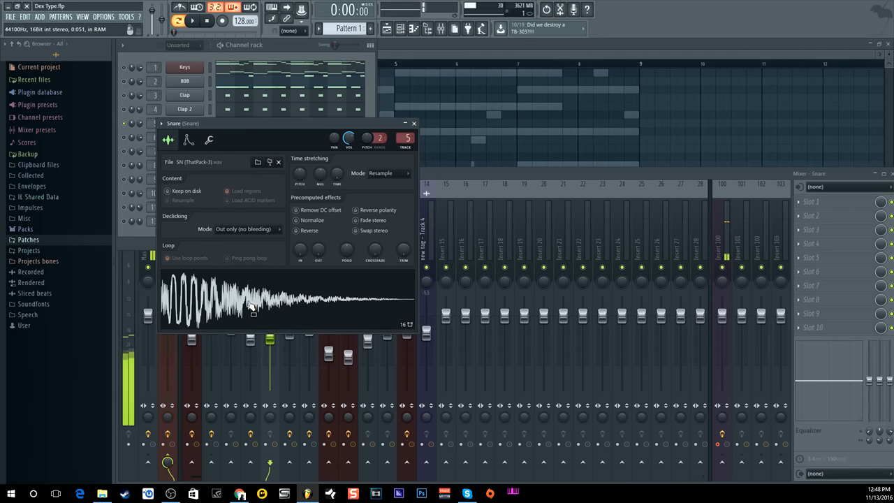
pyautogui.click(413, 123)
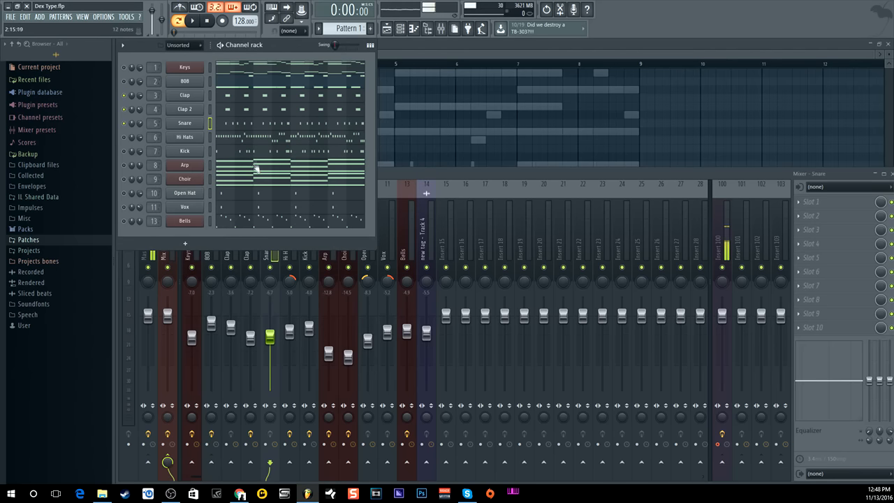
pyautogui.click(193, 22)
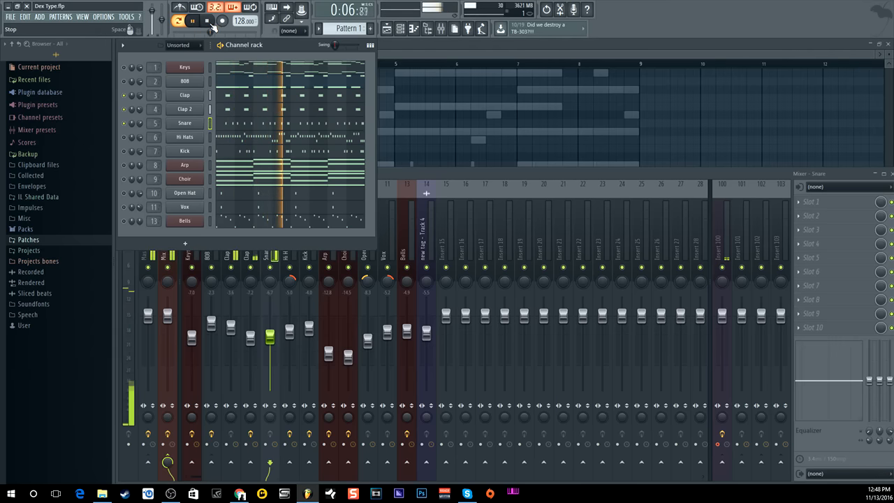
pyautogui.click(210, 22)
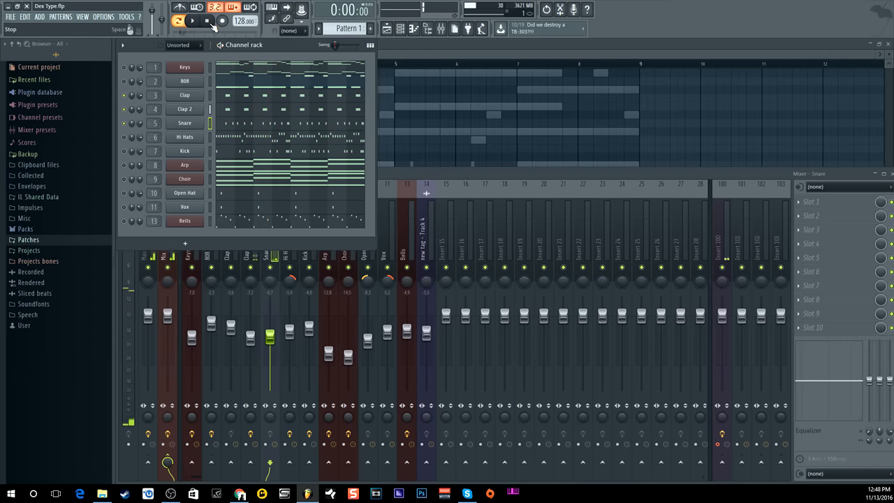
# Preview the randomizer's pan and velocity levels on the Snare notes in the piano roll, and close it without applying them
pyautogui.click(284, 135)
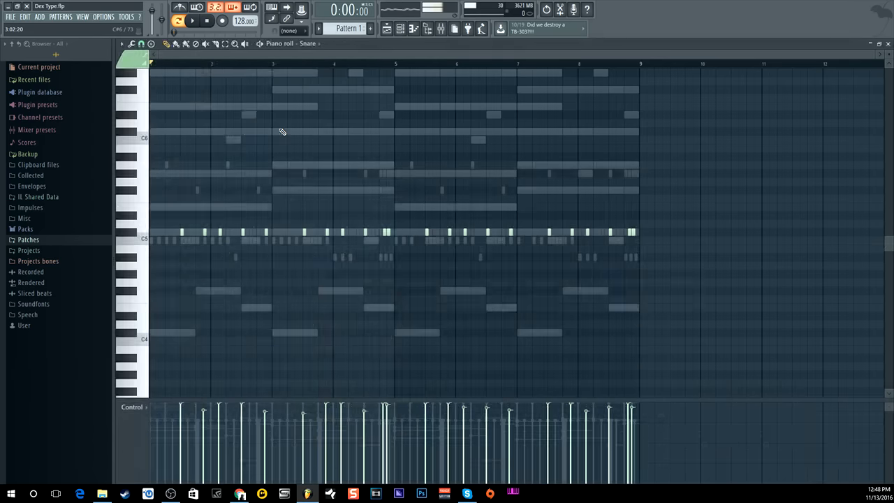
pyautogui.hotkey('alt', 'r')
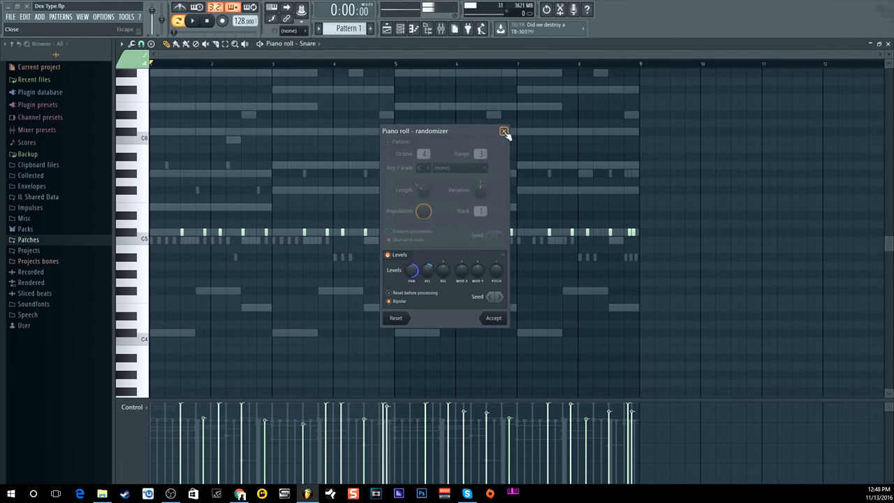
pyautogui.click(416, 272)
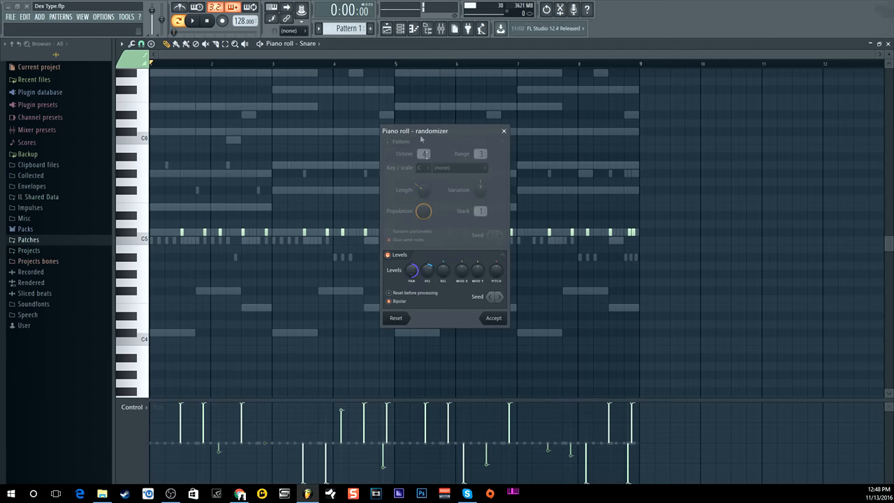
pyautogui.click(427, 271)
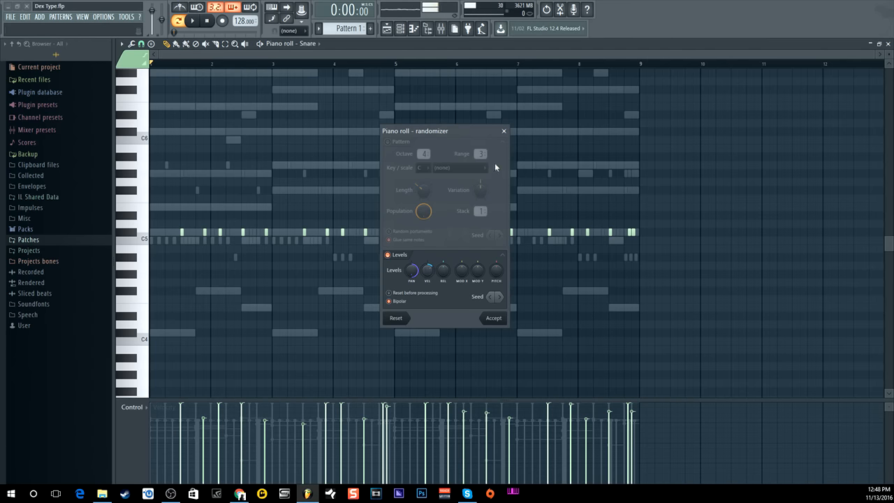
pyautogui.click(503, 131)
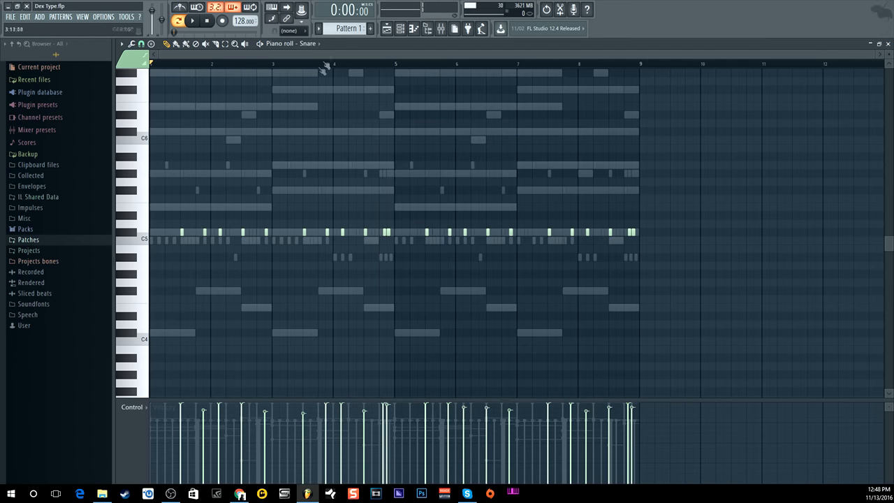
# Show the Hi Hats channel's notes up close in the piano roll
pyautogui.click(400, 29)
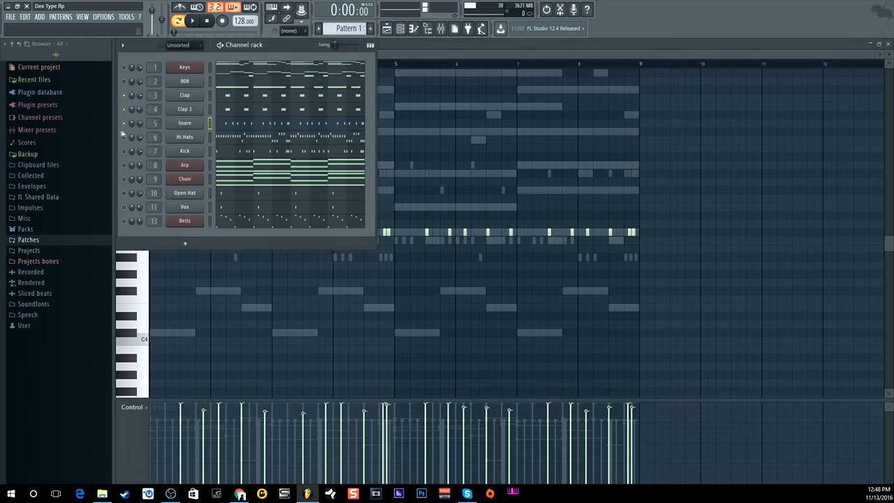
pyautogui.click(234, 138)
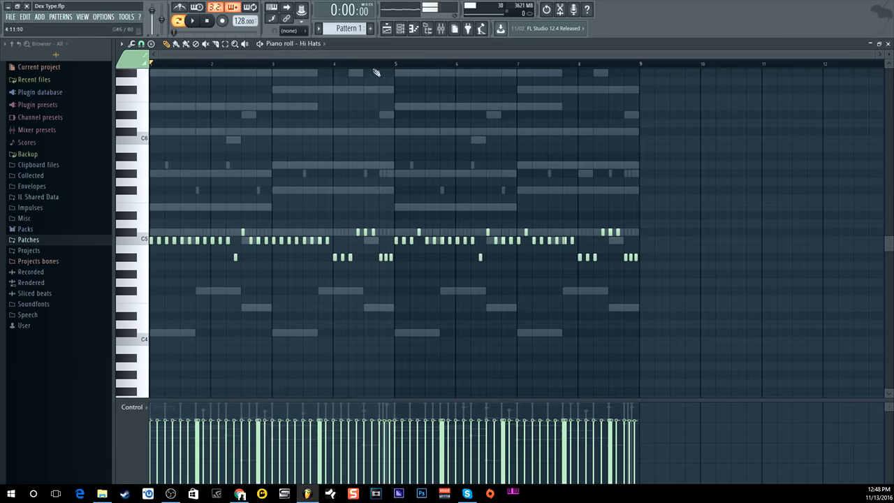
pyautogui.scroll(3, 375, 72)
pyautogui.scroll(1, 375, 71)
pyautogui.moveTo(382, 55); pyautogui.dragTo(297, 61)
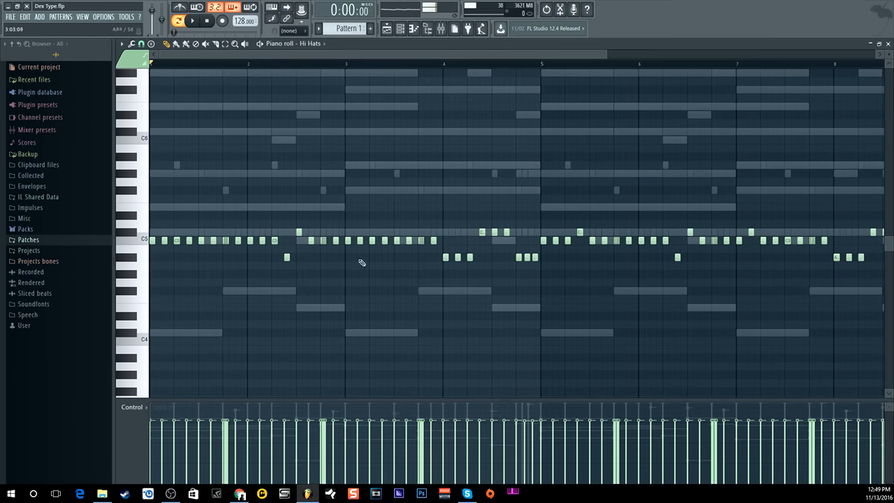
# Listen to the hi-hat pattern while following its notes, stop playback, and return to the first bar
pyautogui.click(194, 21)
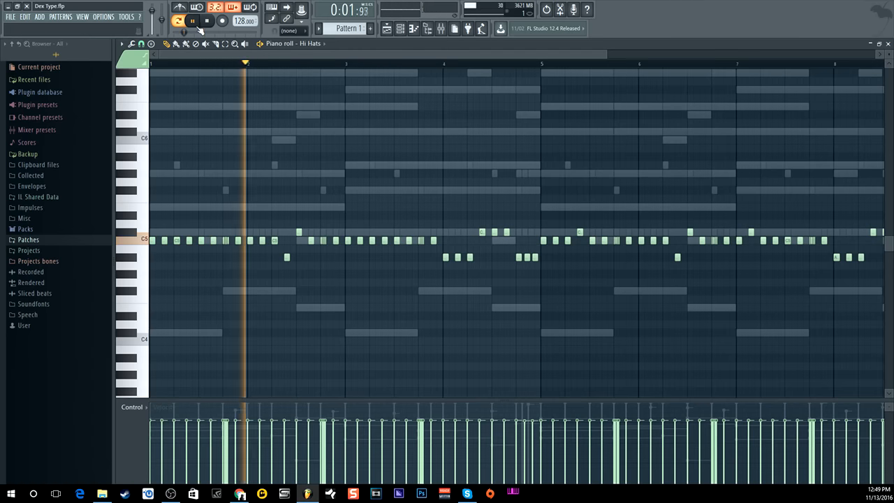
pyautogui.moveTo(250, 55); pyautogui.dragTo(305, 54)
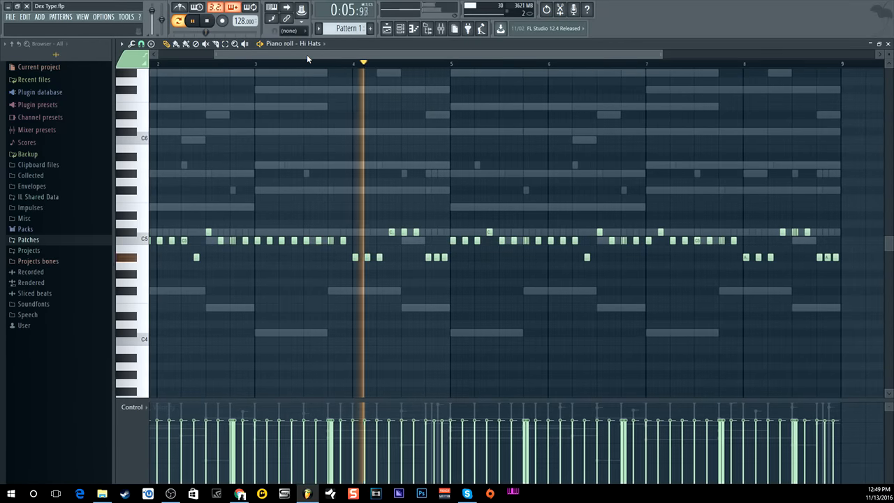
pyautogui.moveTo(307, 55); pyautogui.dragTo(379, 61)
pyautogui.press('space')
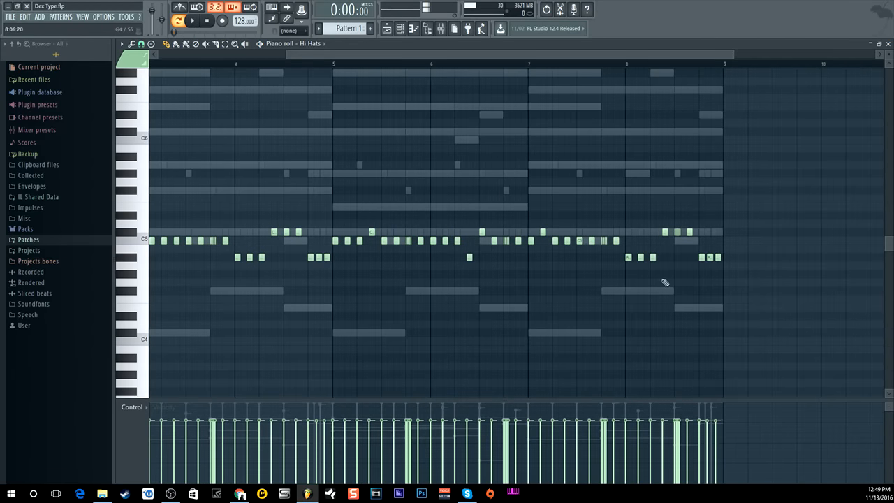
pyautogui.moveTo(323, 54); pyautogui.dragTo(190, 58)
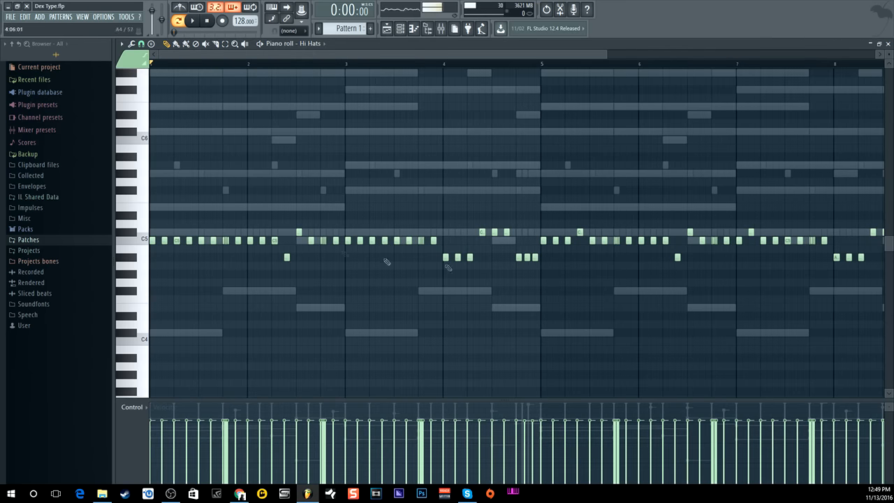
# Preview the chopper's time multiplier on a single hi-hat note in bar 2, and close the tool without applying it
pyautogui.click(262, 240)
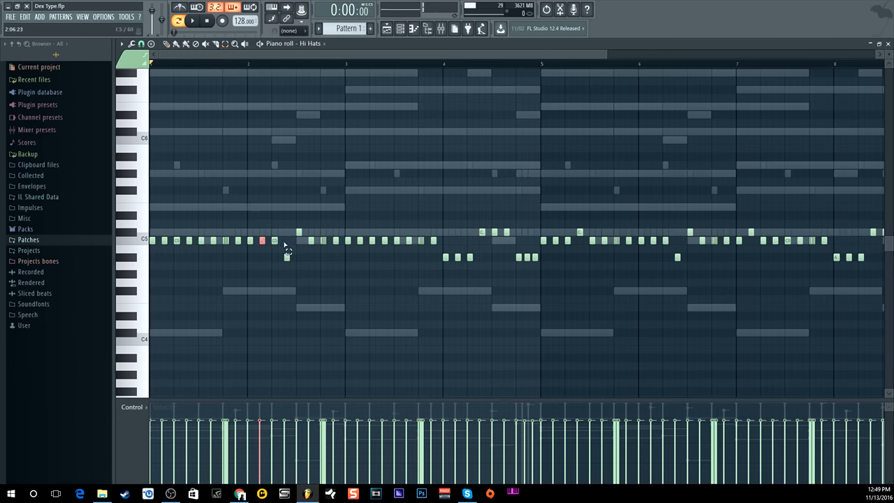
pyautogui.hotkey('alt', 'u')
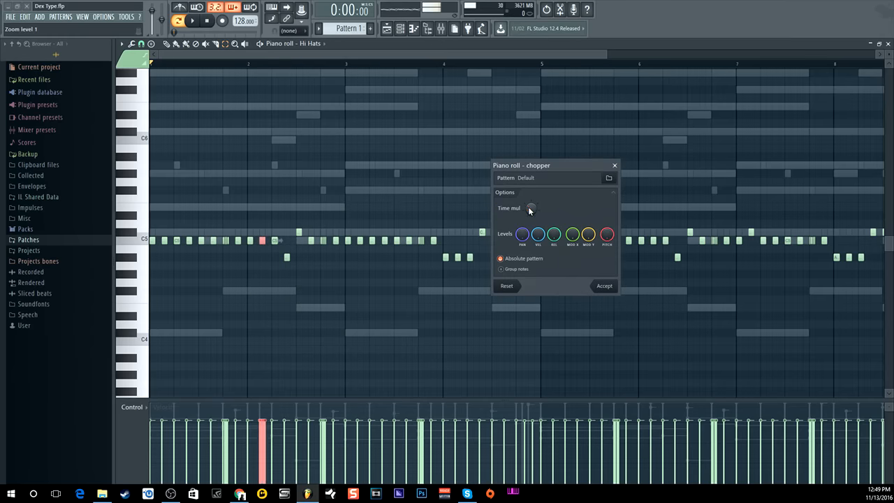
pyautogui.moveTo(528, 215)
pyautogui.mouseDown()
pyautogui.moveTo(529, 203)
pyautogui.moveTo(528, 223)
pyautogui.mouseUp()
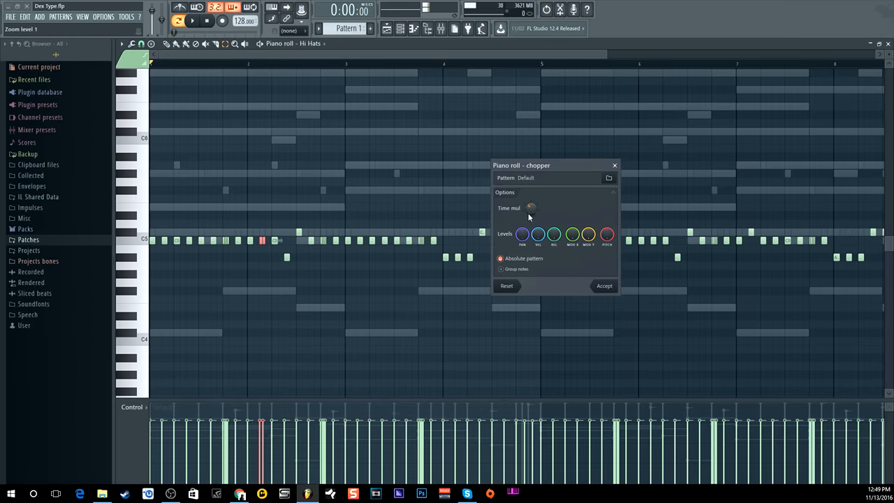
pyautogui.click(614, 165)
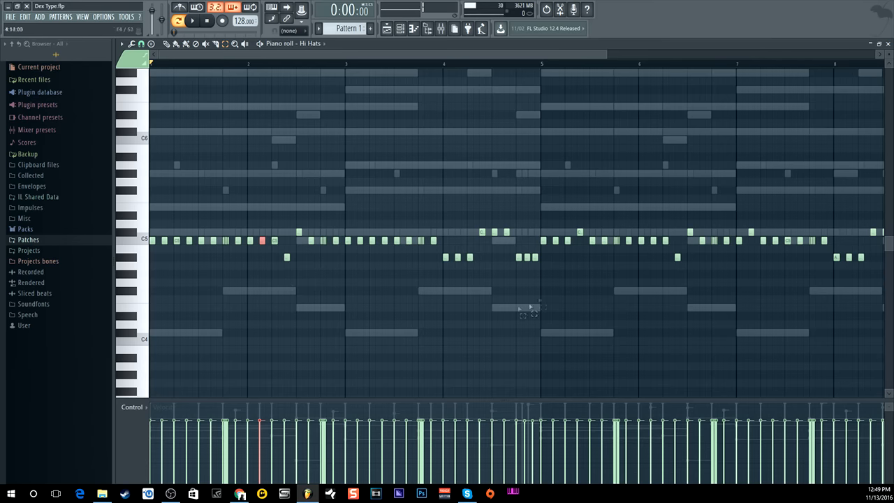
# Unmute Snare, Clap 2 and Clap alongside the Hi Hats, listen to them together, and stop playback
pyautogui.moveTo(444, 54); pyautogui.dragTo(375, 66)
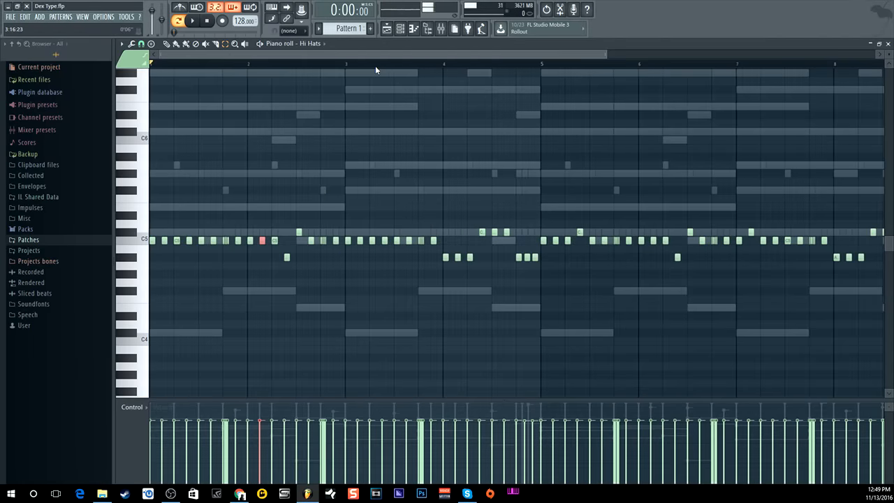
pyautogui.click(400, 30)
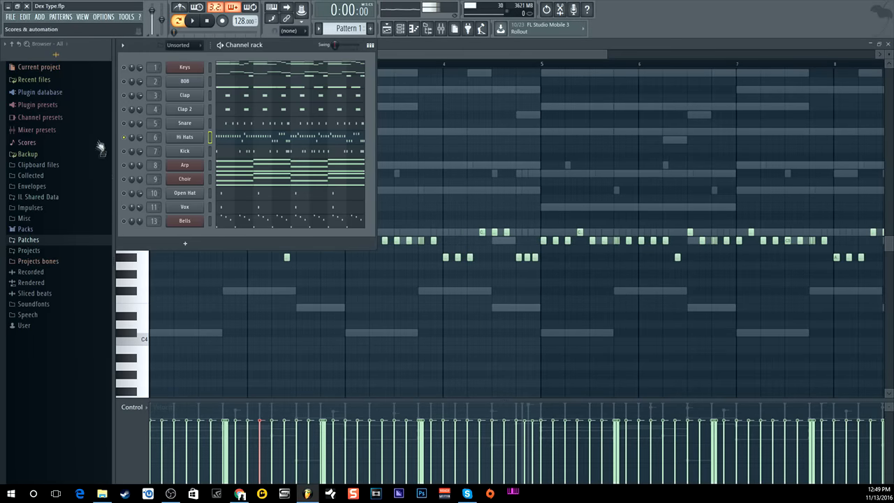
pyautogui.click(124, 123)
pyautogui.click(124, 109)
pyautogui.click(124, 95)
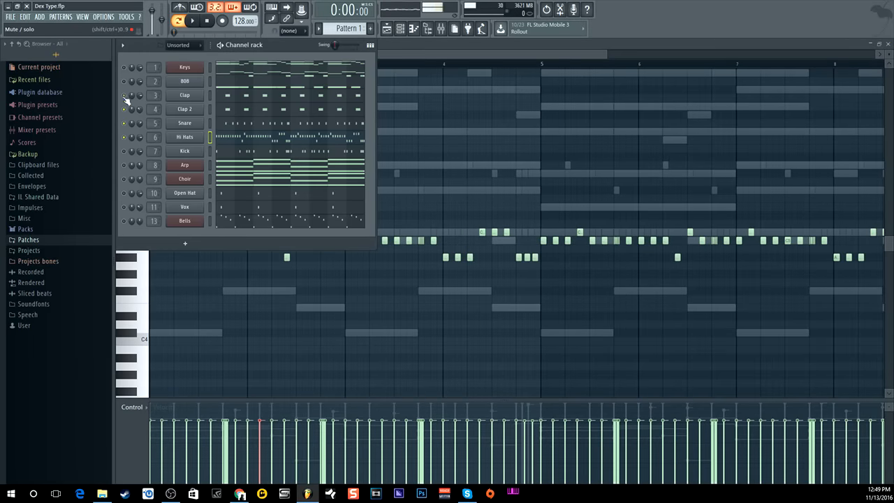
pyautogui.click(193, 21)
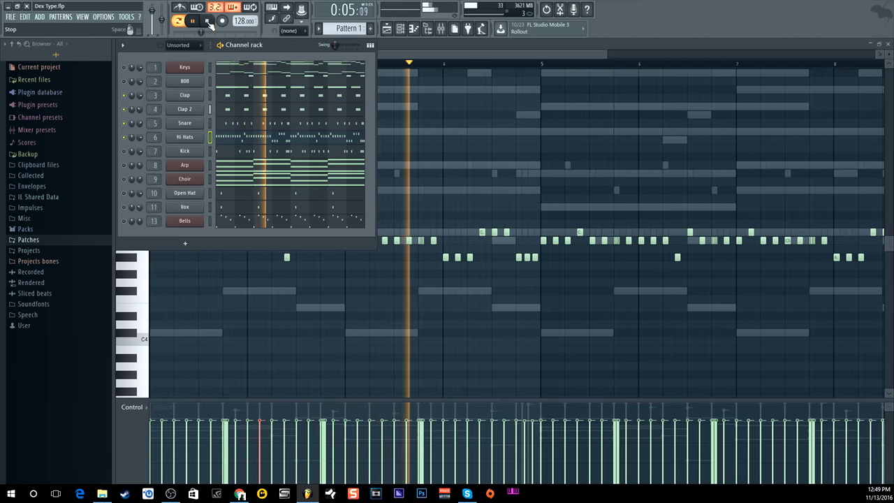
pyautogui.click(208, 22)
# Solo the Kick and show its notes across all eight bars in the piano roll
pyautogui.click(125, 109)
pyautogui.click(124, 97)
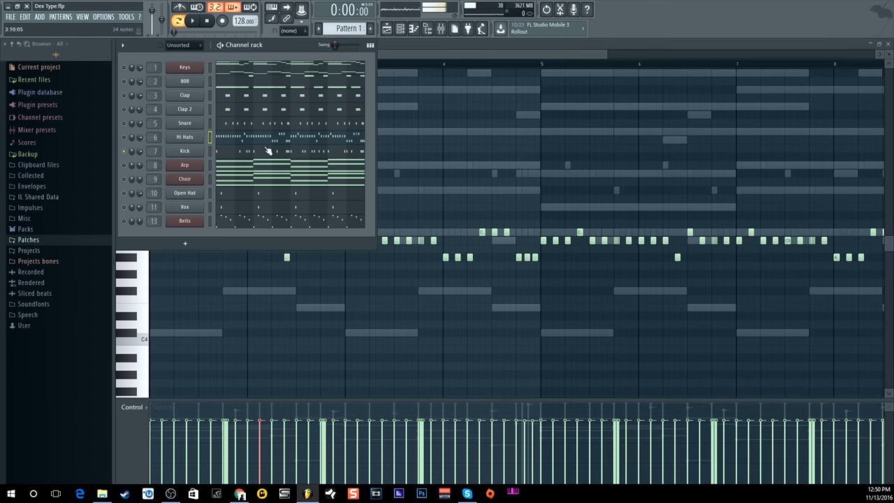
pyautogui.click(233, 155)
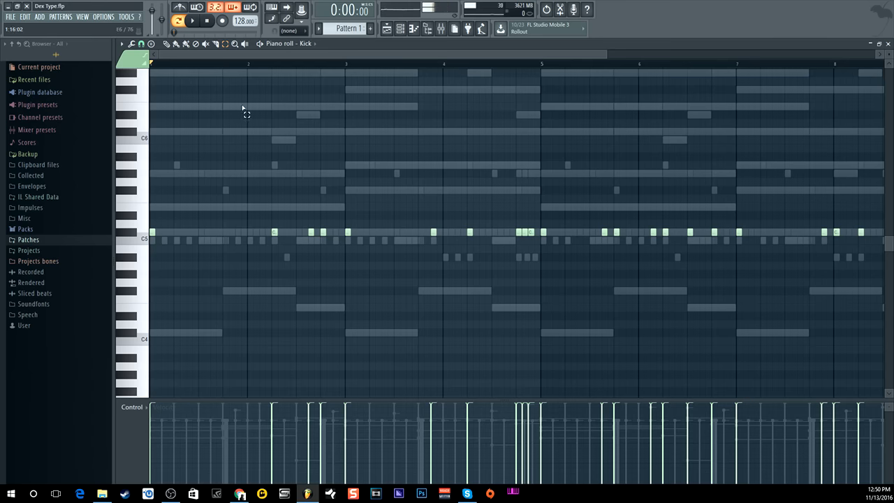
pyautogui.scroll(-3, 220, 74)
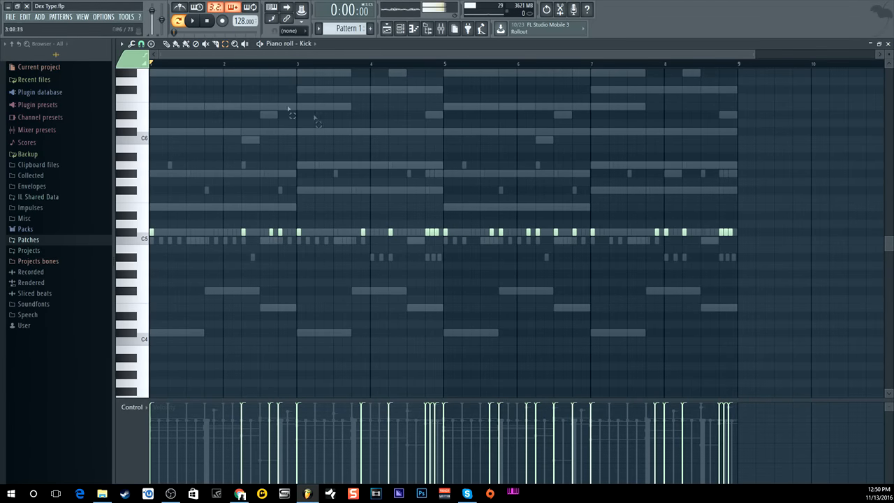
# Examine the Kick channel's sampler settings and waveform, and close its window
pyautogui.click(399, 29)
pyautogui.click(186, 152)
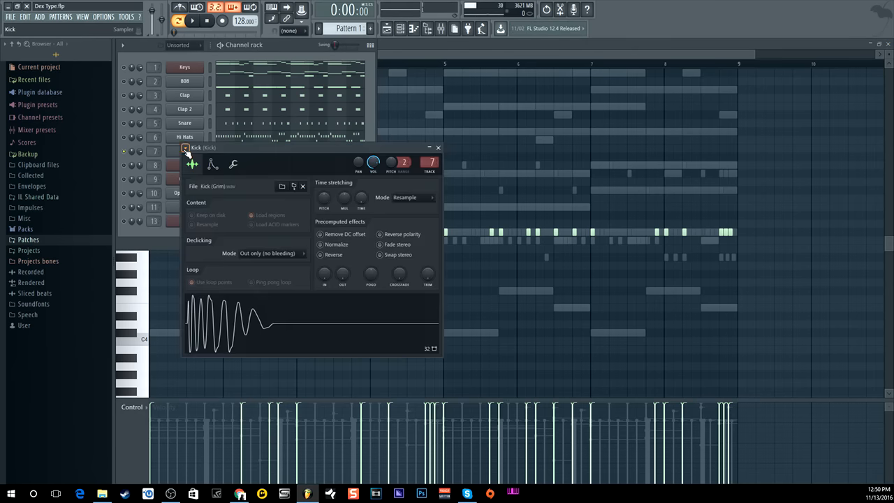
pyautogui.click(438, 147)
# Examine the Fruity parametric EQ 2 and the Virtual Mix Rack's FG-S and FG-116 modules on the Kick's mixer track
pyautogui.press('F9')
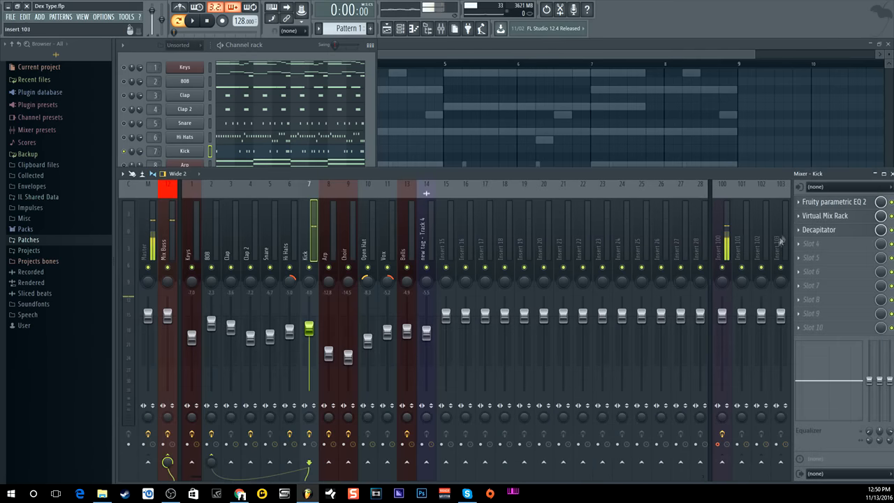
pyautogui.click(820, 202)
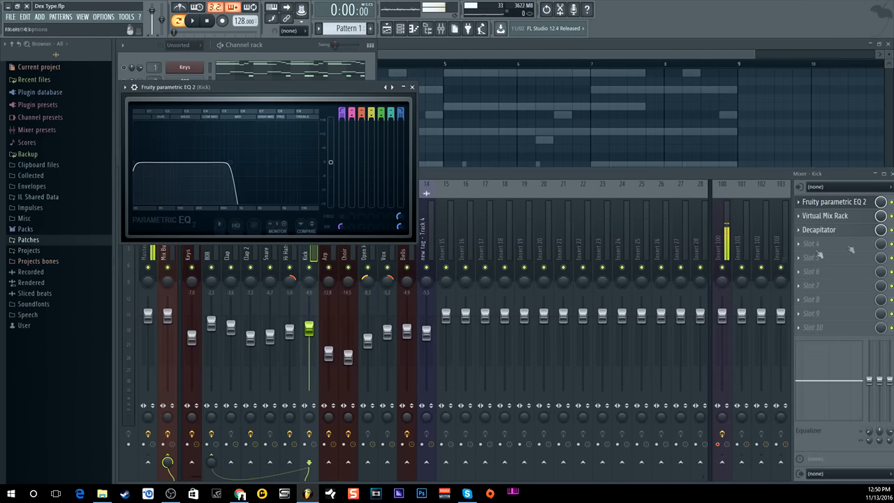
pyautogui.click(837, 218)
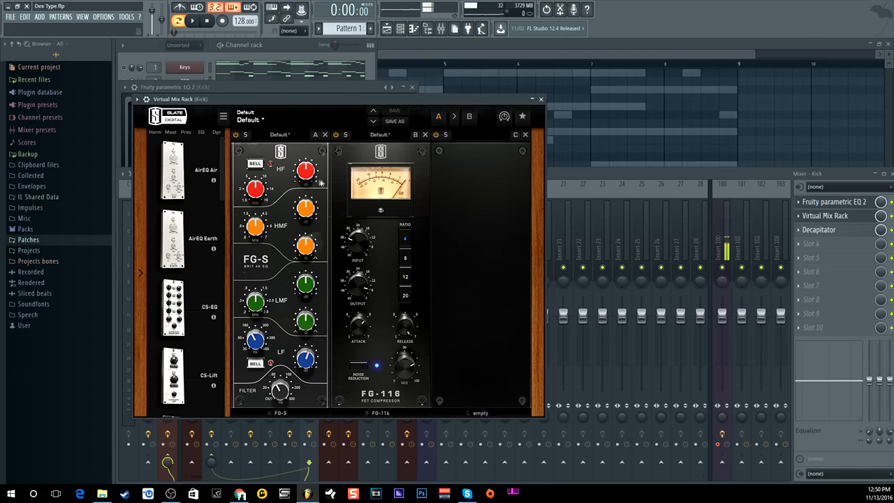
pyautogui.click(278, 397)
pyautogui.moveTo(359, 329)
pyautogui.click(542, 100)
# Examine the Decapitator settings on the Kick's mixer track, and close the remaining effect windows
pyautogui.click(818, 229)
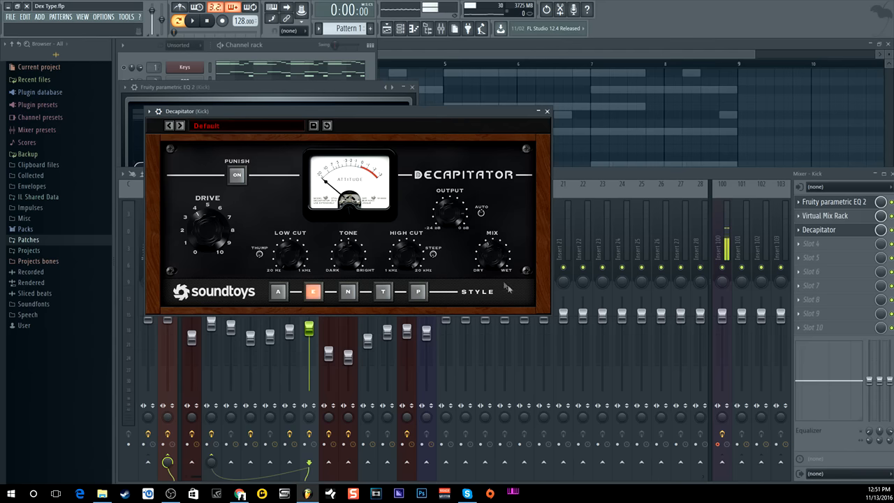
pyautogui.click(546, 111)
pyautogui.click(412, 88)
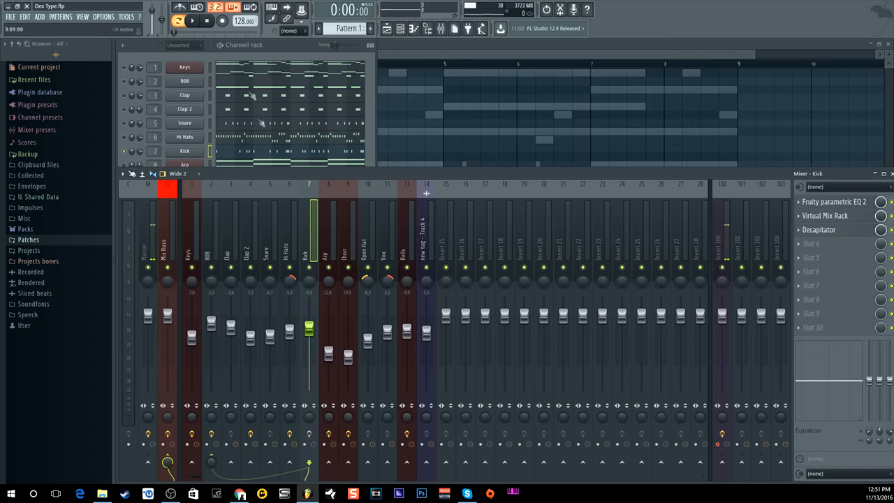
# Listen to the Kick alone and together with the unmuted Clap, Clap 2, Snare and Hi Hats, stopping playback each time
pyautogui.click(192, 21)
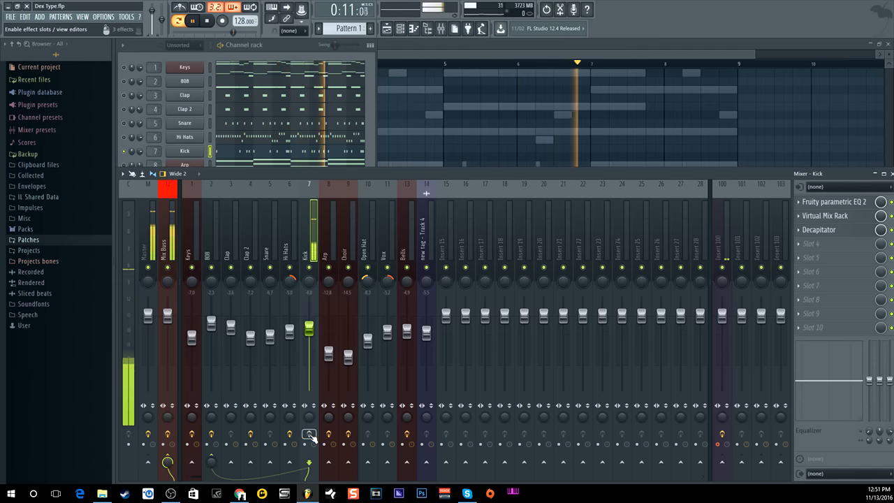
pyautogui.press('space')
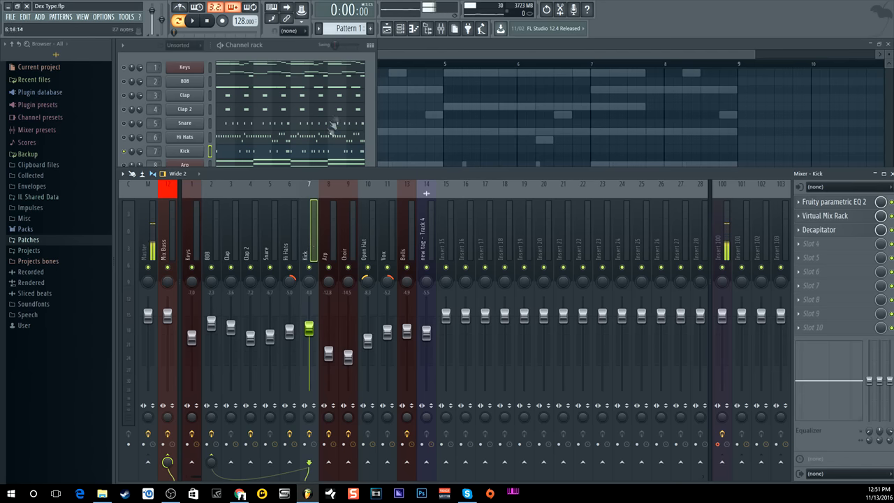
pyautogui.click(286, 52)
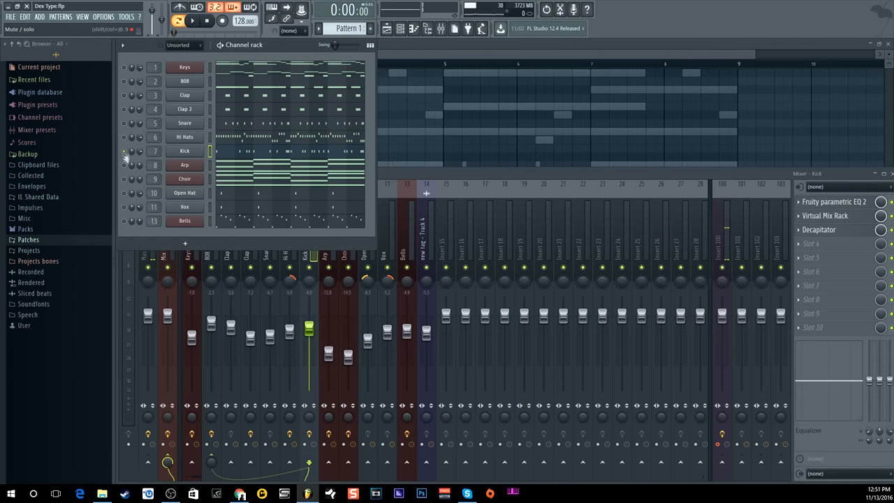
pyautogui.click(192, 21)
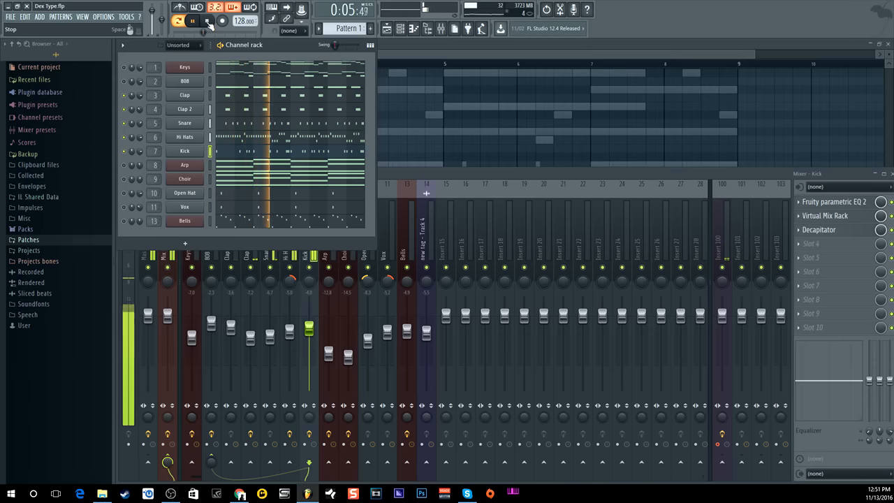
pyautogui.click(208, 21)
# Solo the Arp channel in the channel rack
pyautogui.click(426, 178)
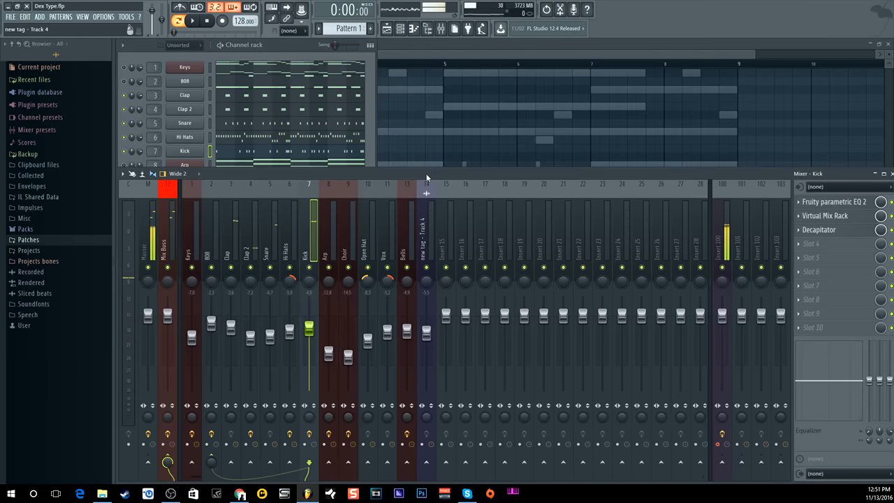
pyautogui.click(371, 110)
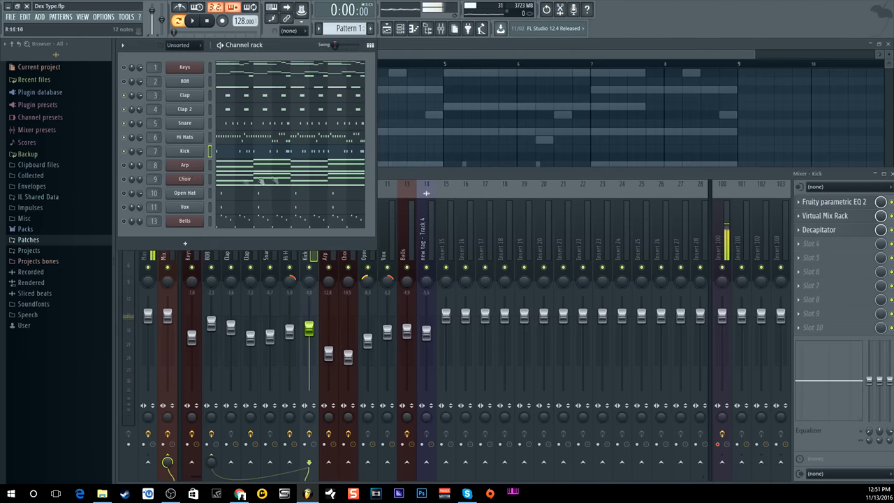
pyautogui.rightClick(127, 165)
pyautogui.click(124, 165)
pyautogui.rightClick(127, 168)
# Examine the Arp channel's arpeggiator settings and its Serum patch, and close the instrument window
pyautogui.click(179, 167)
pyautogui.click(199, 166)
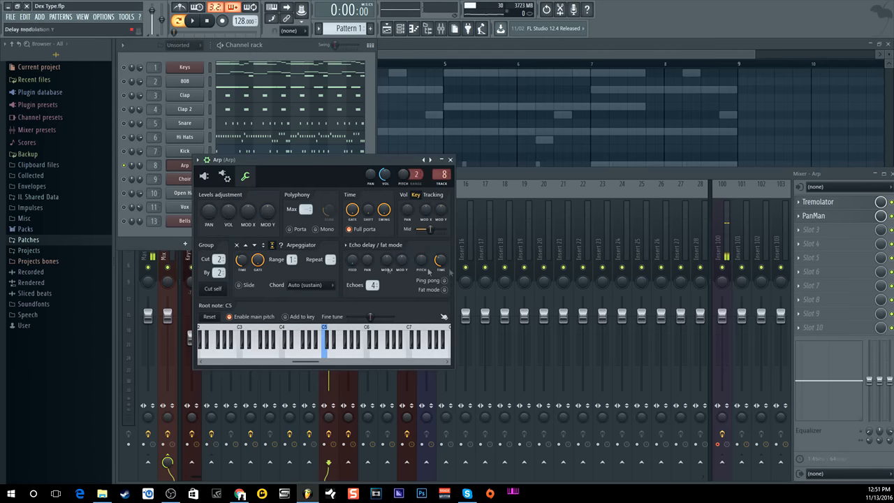
pyautogui.click(205, 177)
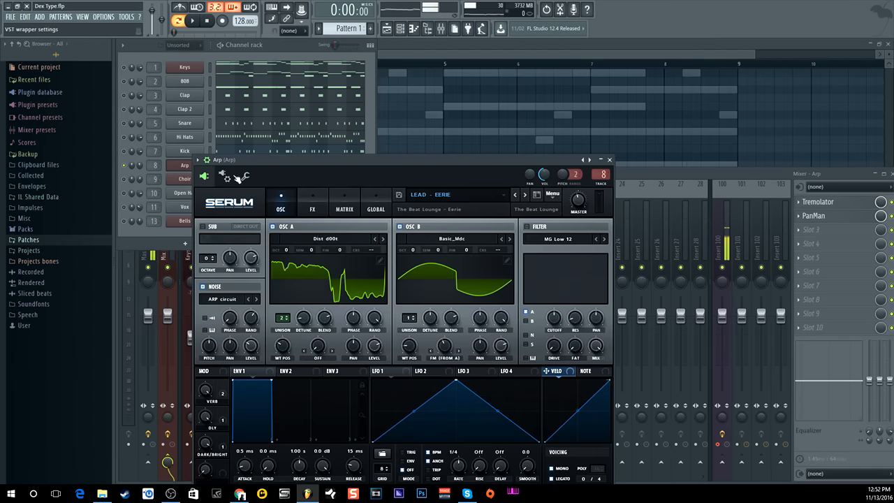
pyautogui.click(609, 160)
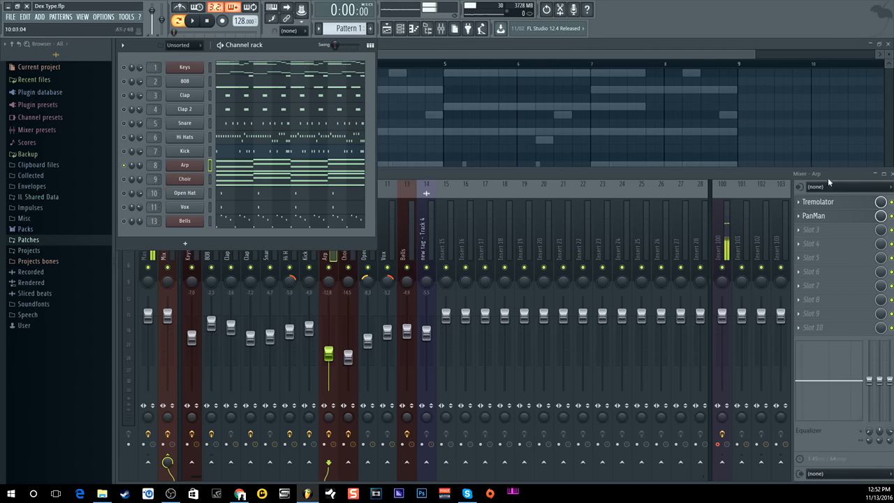
# Examine the Tremolator and PanMan effects on the Arp's mixer track, and listen to the Arp playing alone
pyautogui.click(837, 203)
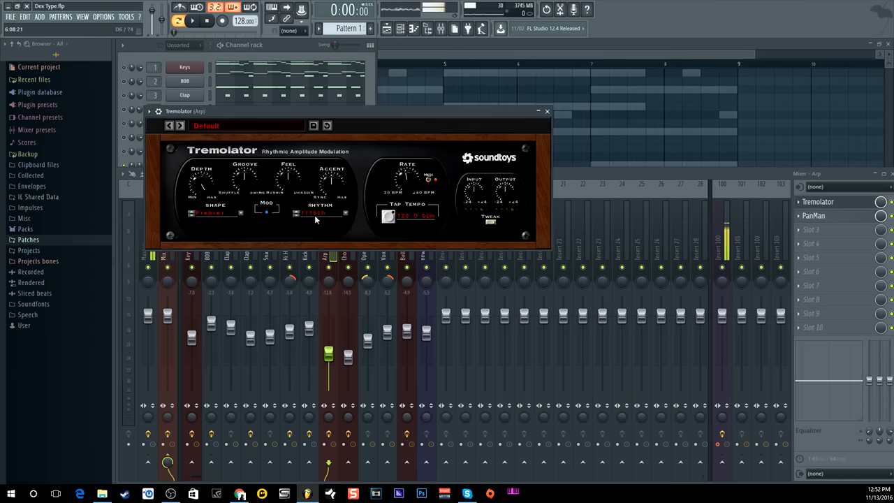
pyautogui.click(548, 111)
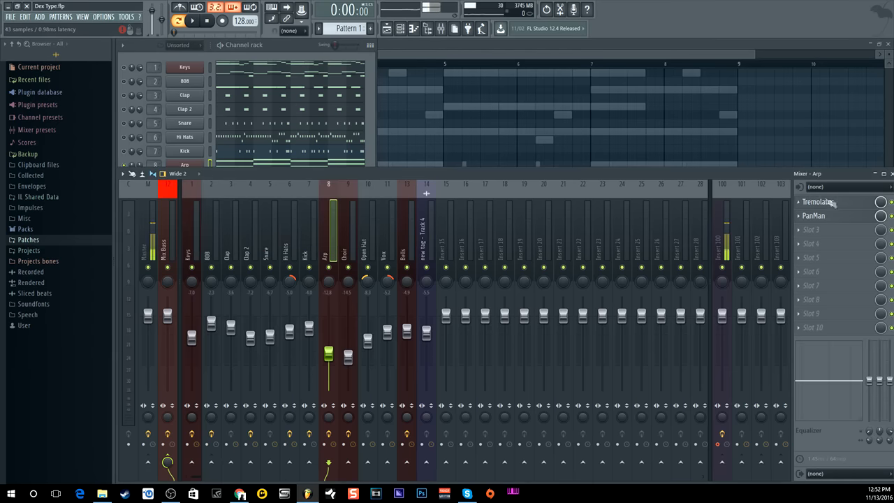
pyautogui.click(814, 216)
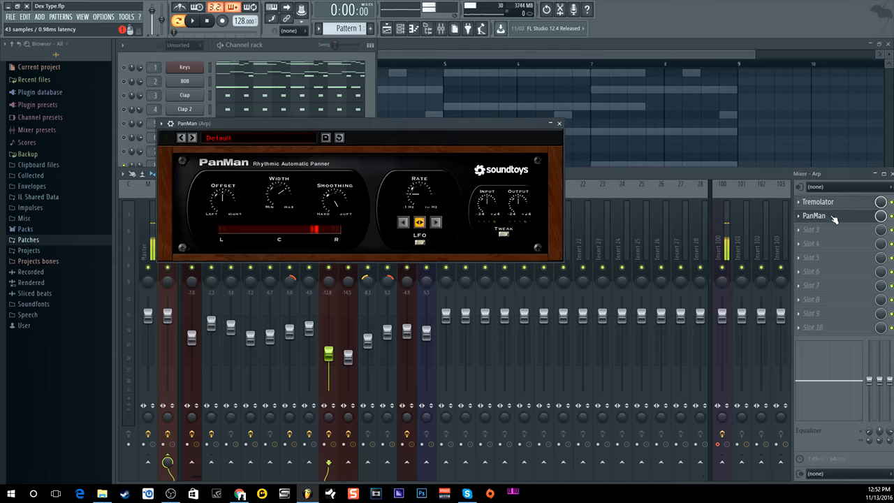
pyautogui.click(559, 123)
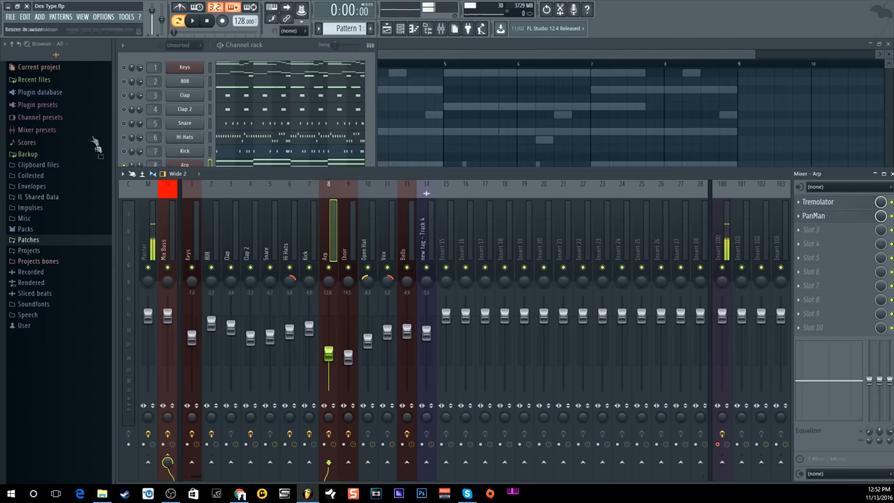
pyautogui.click(195, 22)
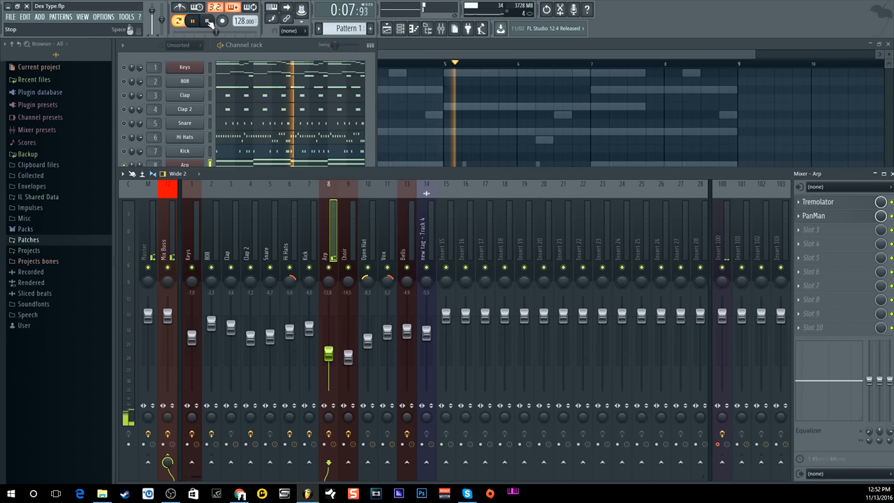
pyautogui.click(209, 22)
# Solo the Choir, listen to it briefly, and show its mixer track with the effect slots
pyautogui.click(295, 42)
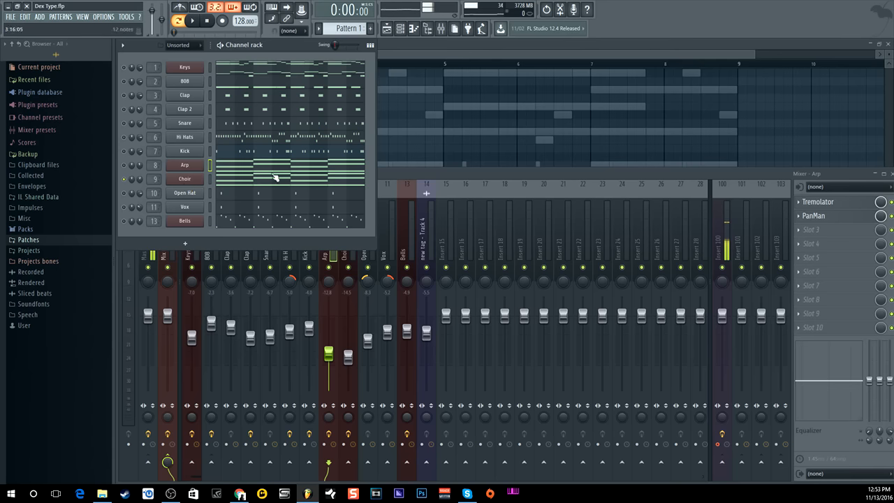
pyautogui.click(193, 22)
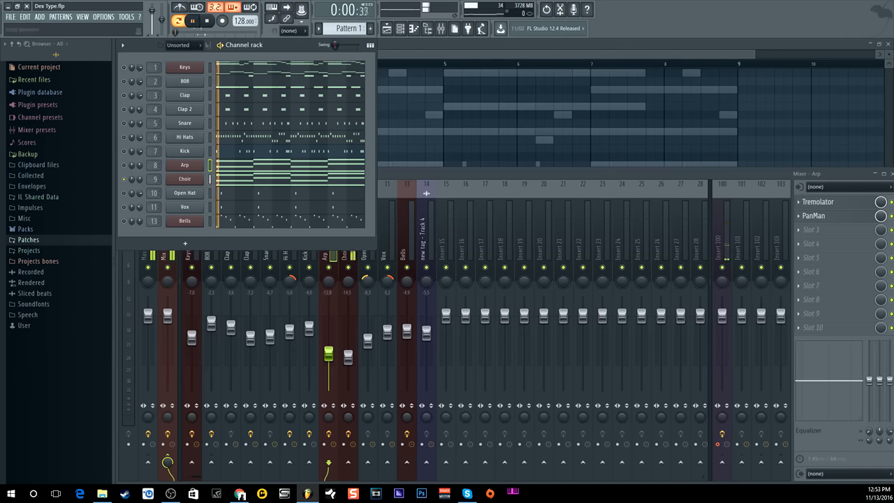
pyautogui.click(208, 22)
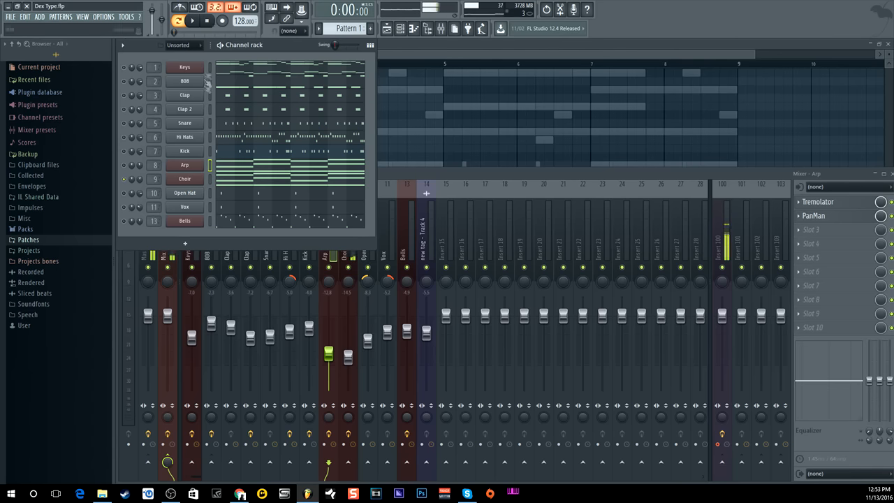
pyautogui.click(149, 184)
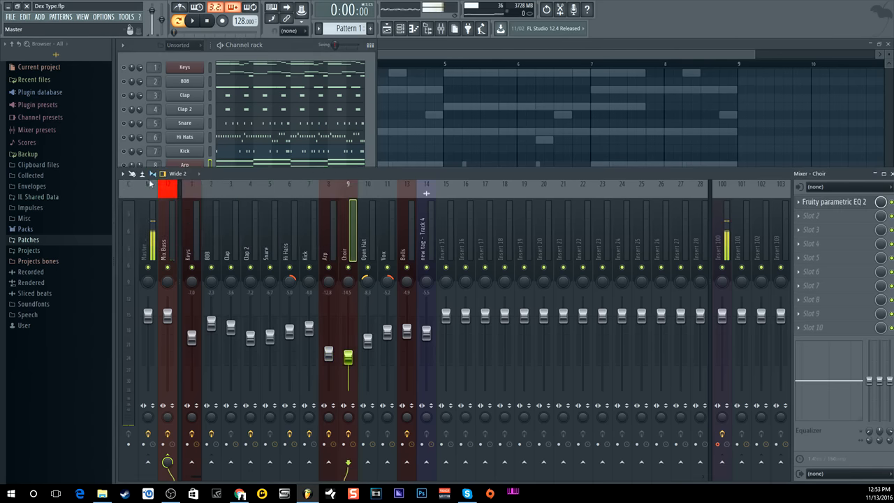
# Examine the Choir's Fruity Parametric EQ 2 curve and listen to the soloed Choir while watching its mixer track
pyautogui.click(853, 201)
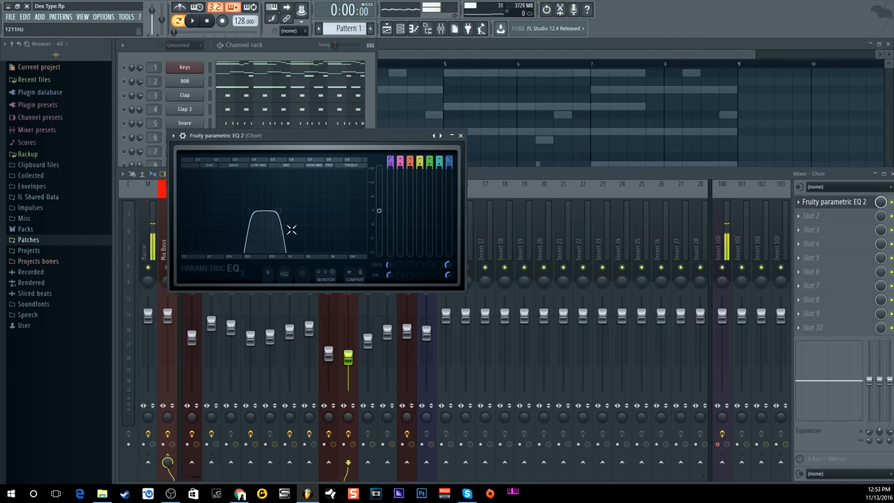
pyautogui.click(289, 31)
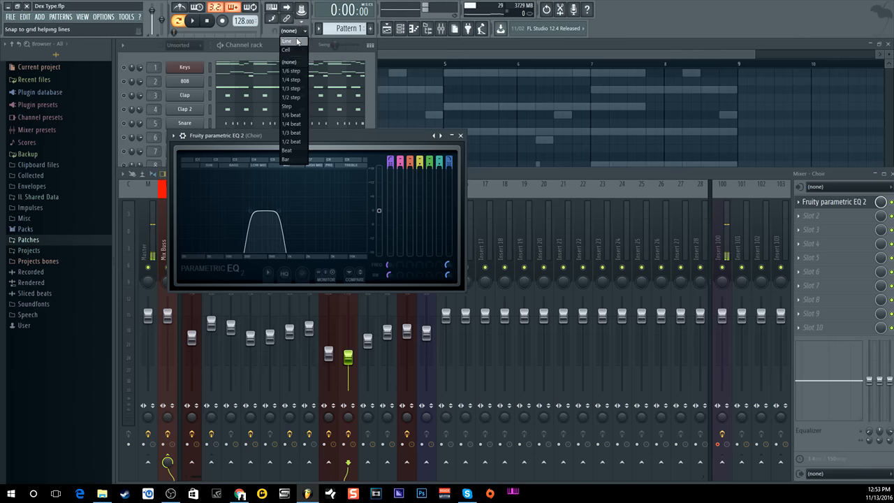
pyautogui.click(267, 44)
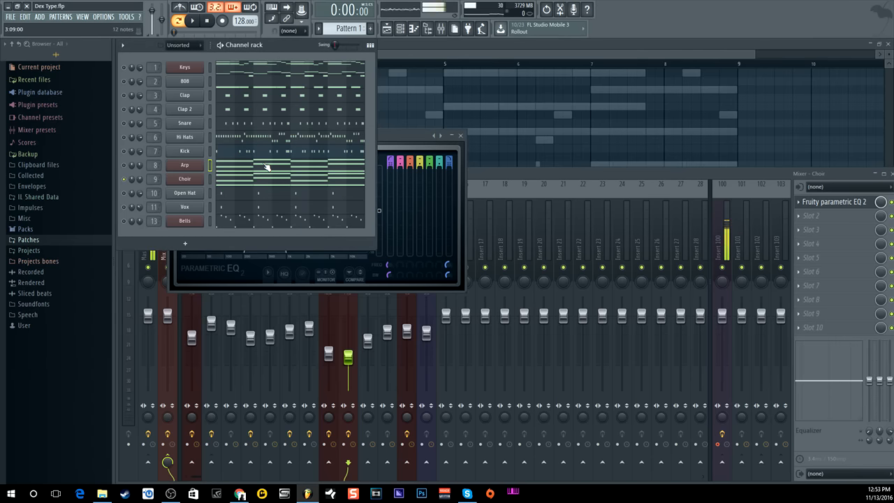
pyautogui.click(531, 185)
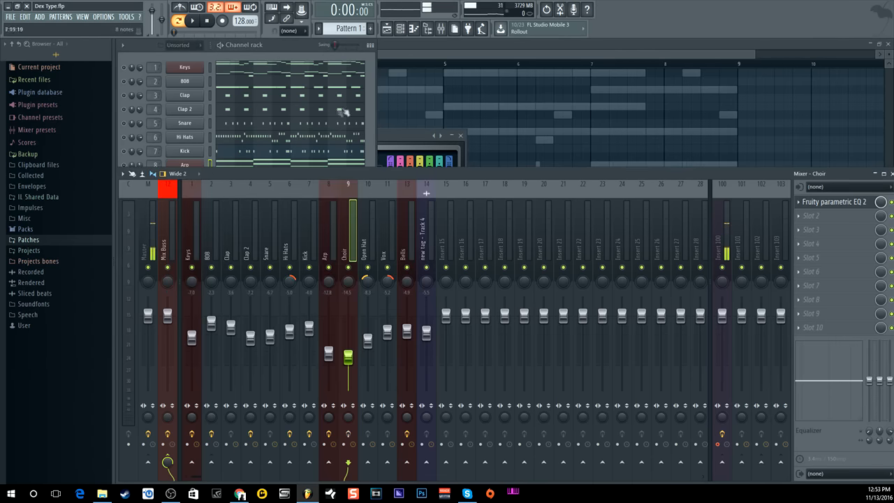
pyautogui.click(195, 21)
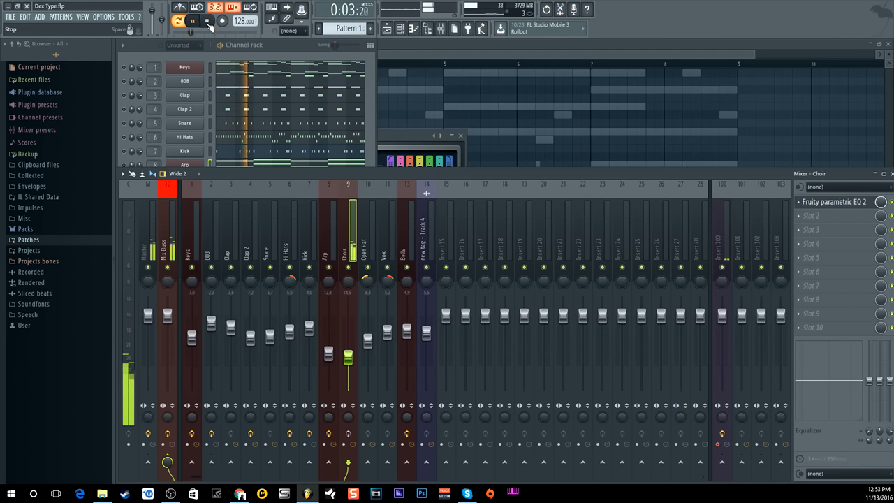
pyautogui.click(208, 23)
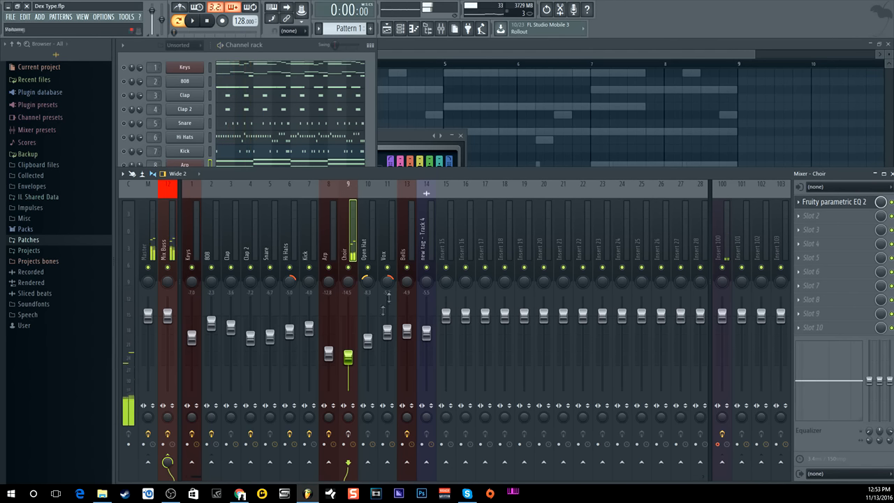
pyautogui.press('space')
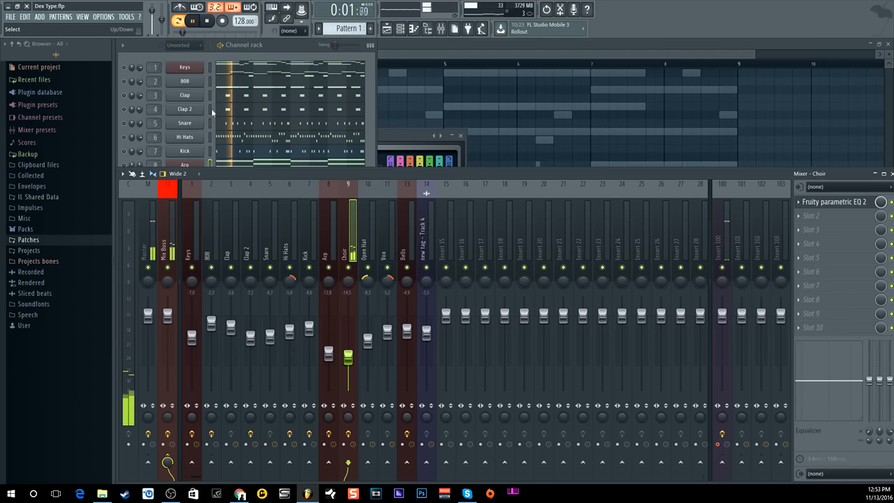
pyautogui.click(211, 21)
# Leave only the Open Hat and Vox channels active, and examine the Open Hat's sampler settings
pyautogui.click(301, 46)
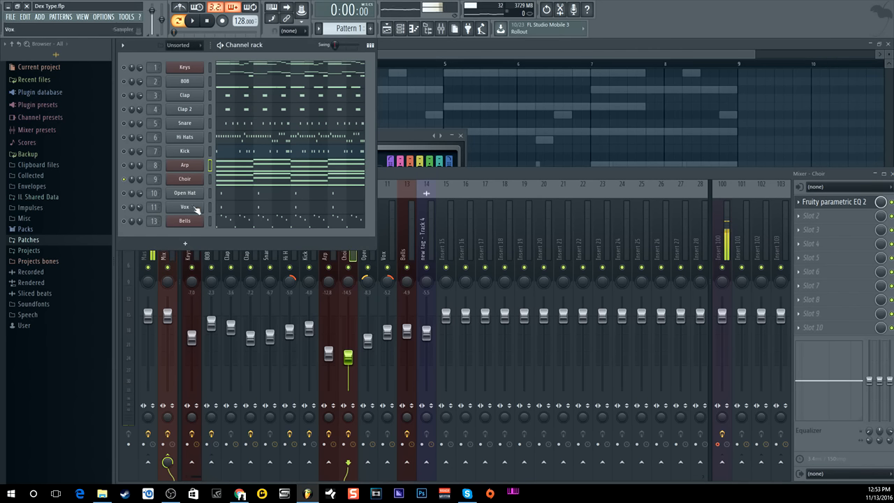
pyautogui.click(125, 206)
pyautogui.click(185, 193)
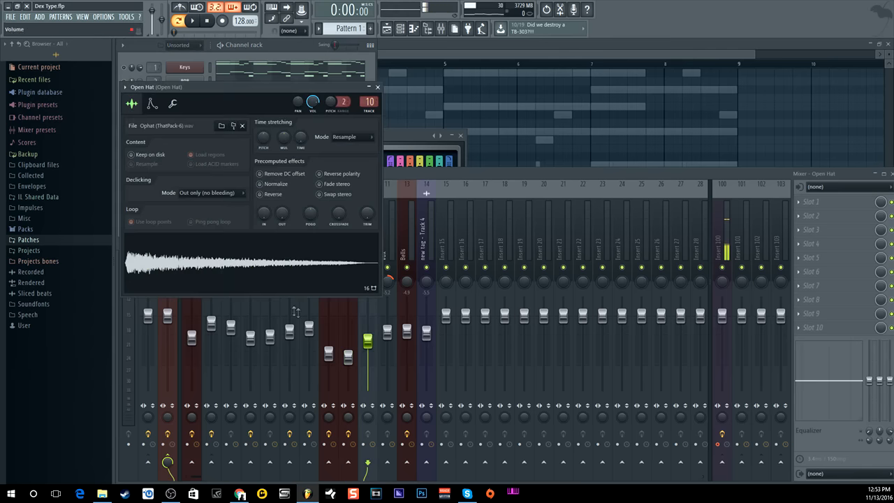
pyautogui.click(377, 88)
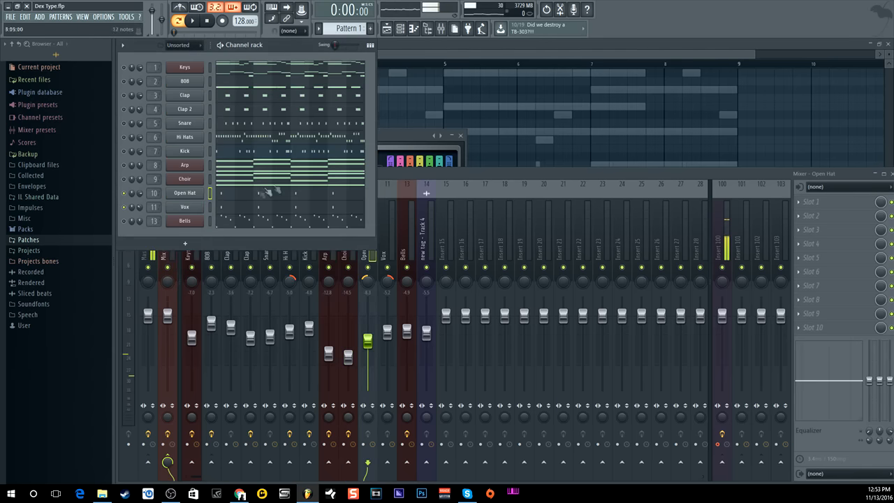
# Examine the Vox channel's notes in the piano roll and its sampler settings
pyautogui.click(230, 206)
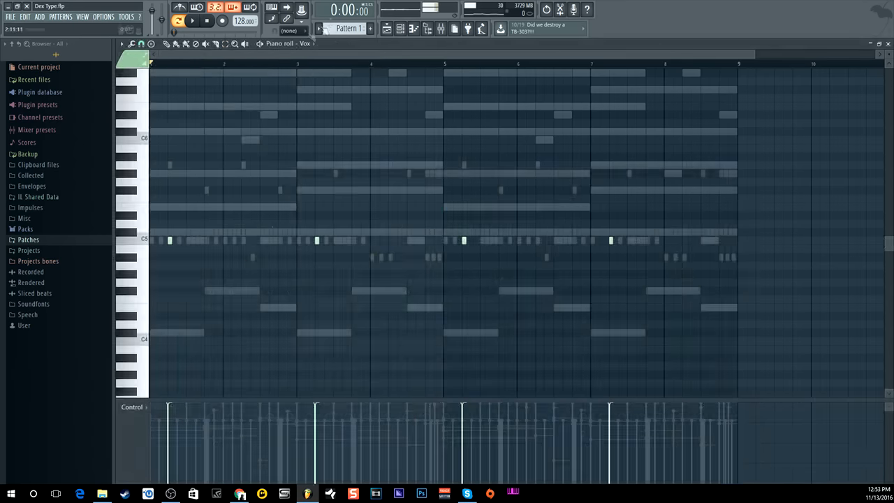
pyautogui.click(400, 28)
pyautogui.click(185, 206)
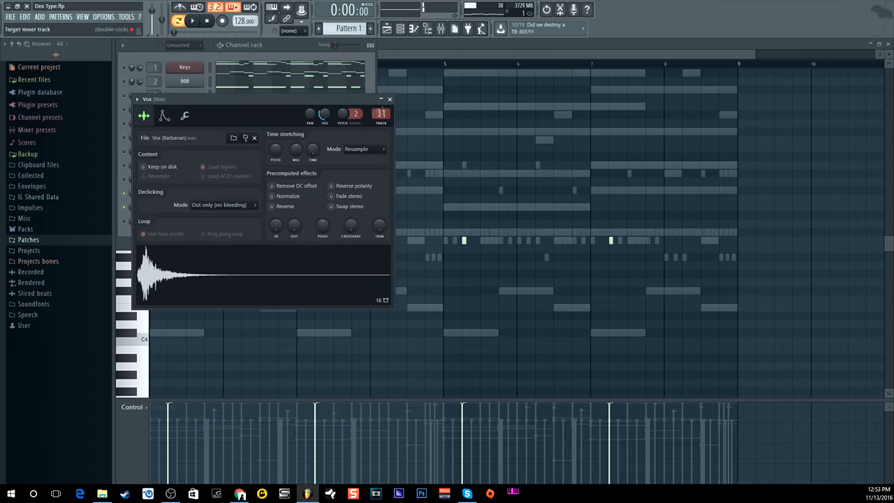
pyautogui.click(389, 100)
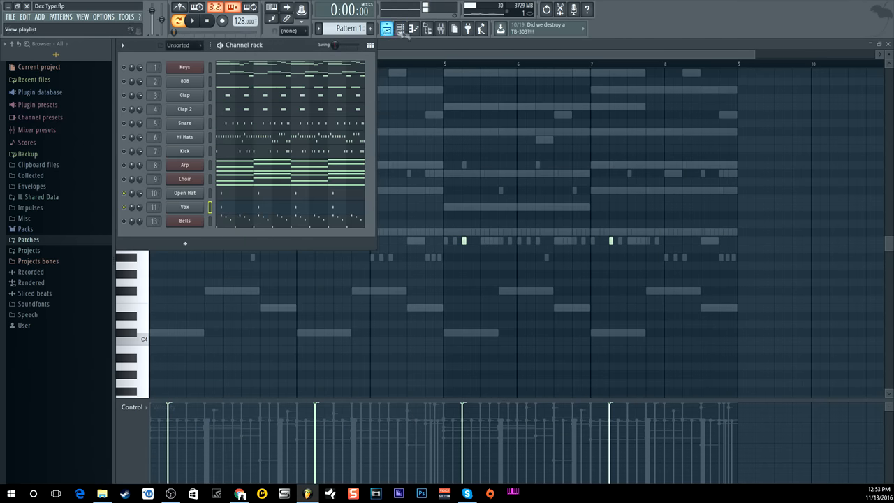
# Show the Vox mixer track and listen to the Open Hat and Vox playing together in pattern mode
pyautogui.click(440, 29)
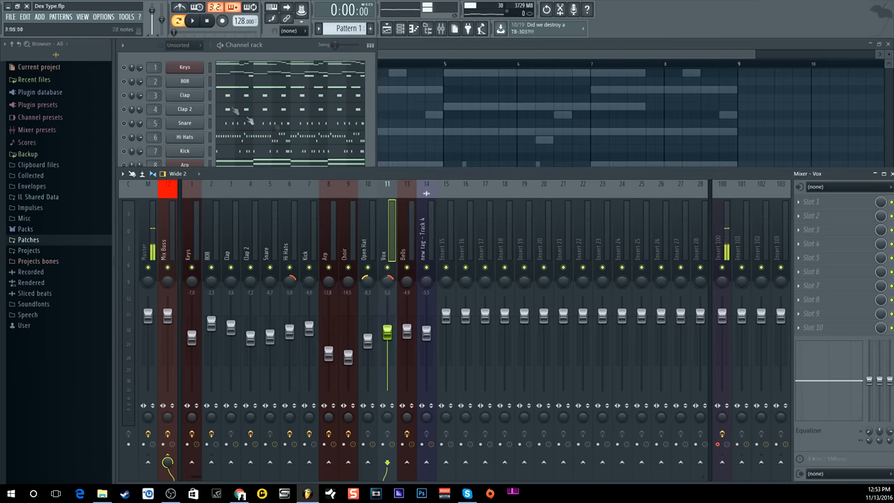
pyautogui.click(192, 21)
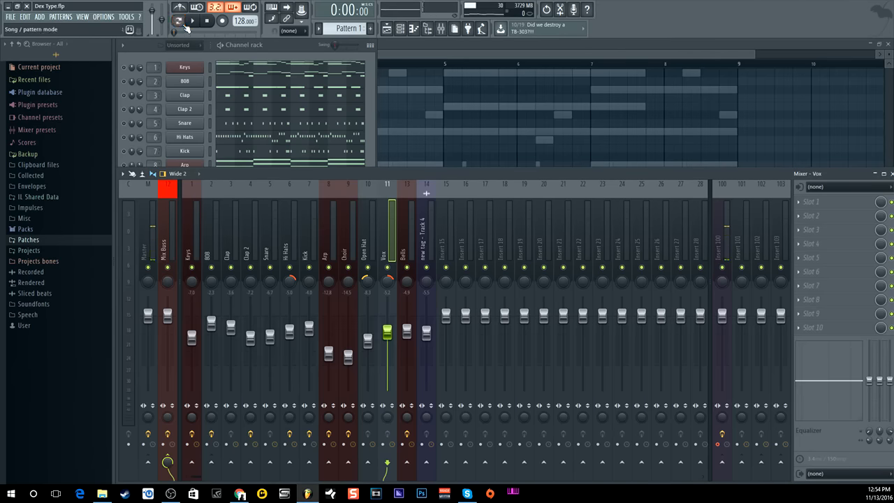
pyautogui.click(179, 22)
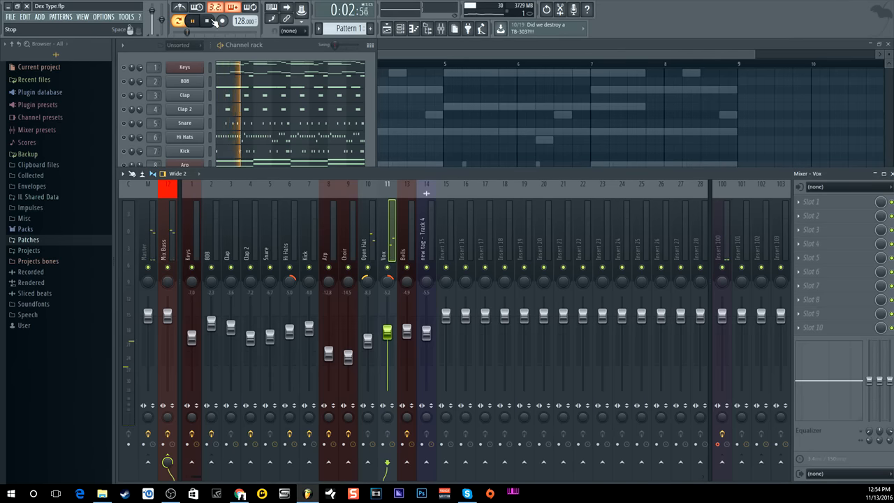
pyautogui.click(207, 21)
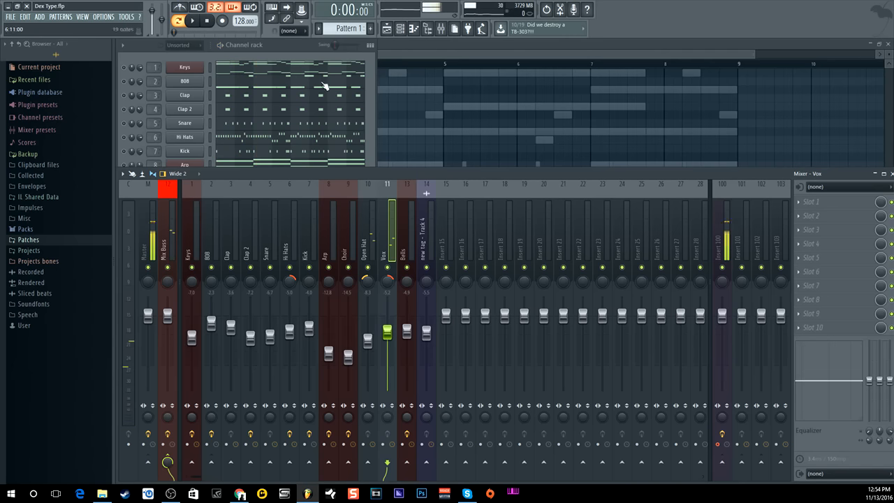
# Solo the Bells, examine its Omnisphere patch, and listen to the channel playing alone
pyautogui.click(290, 45)
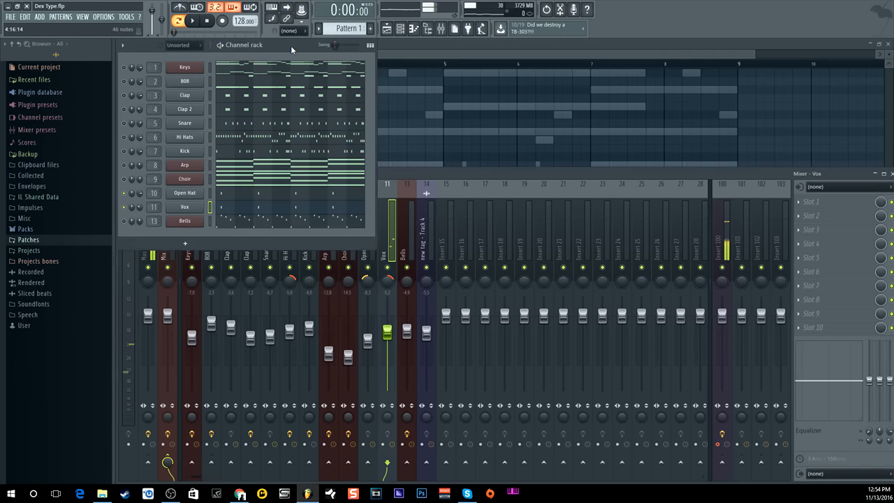
pyautogui.rightClick(125, 221)
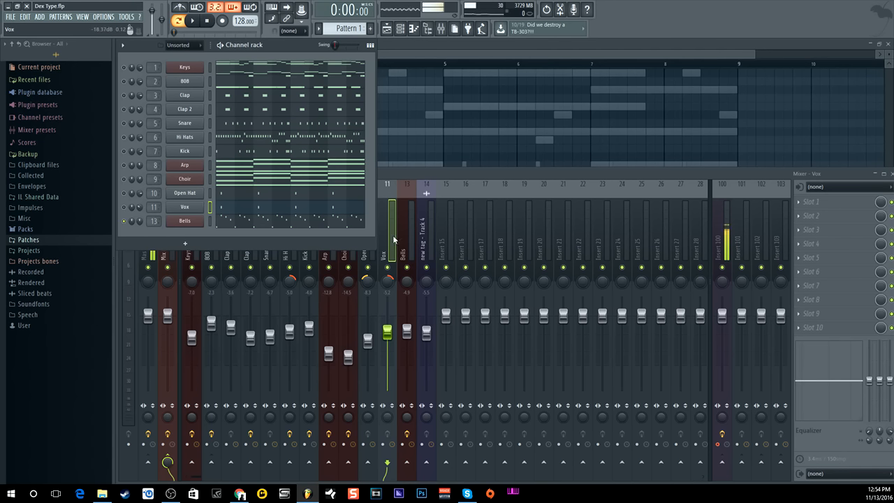
pyautogui.click(195, 223)
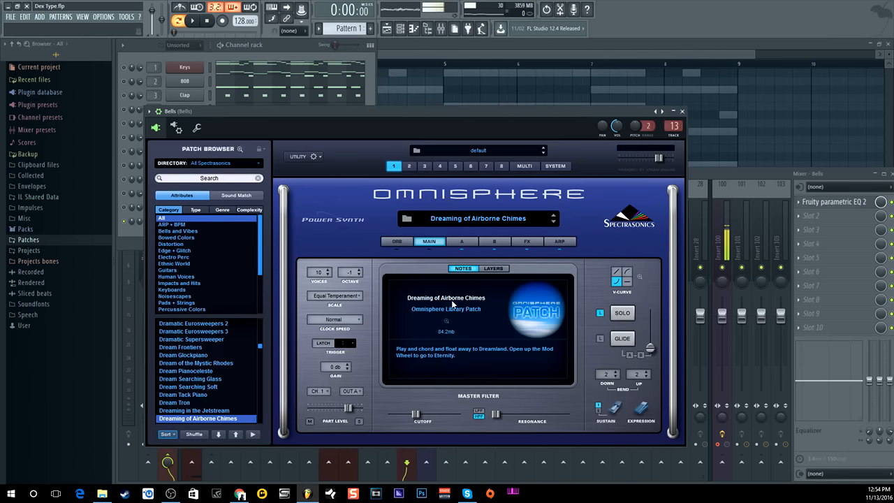
pyautogui.click(681, 112)
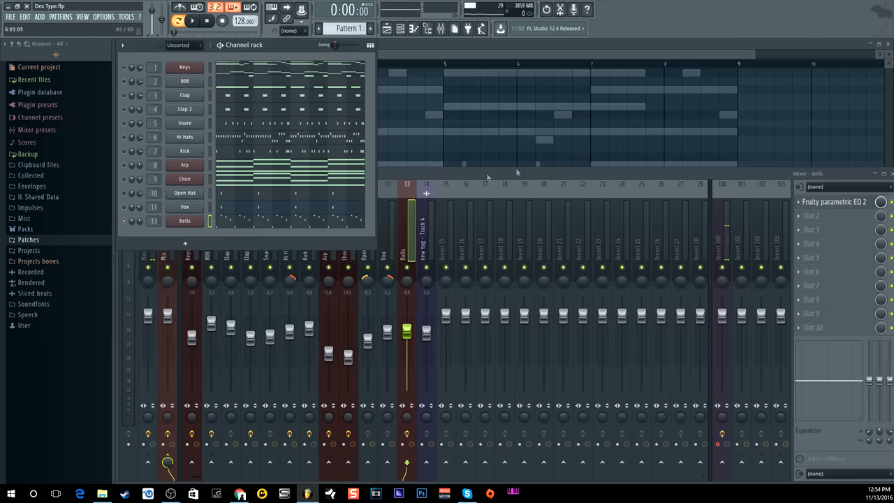
pyautogui.click(198, 22)
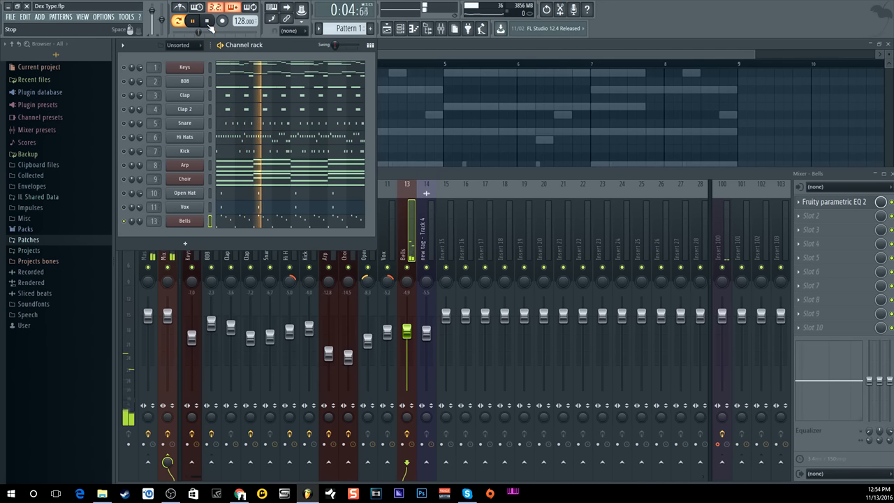
pyautogui.click(208, 21)
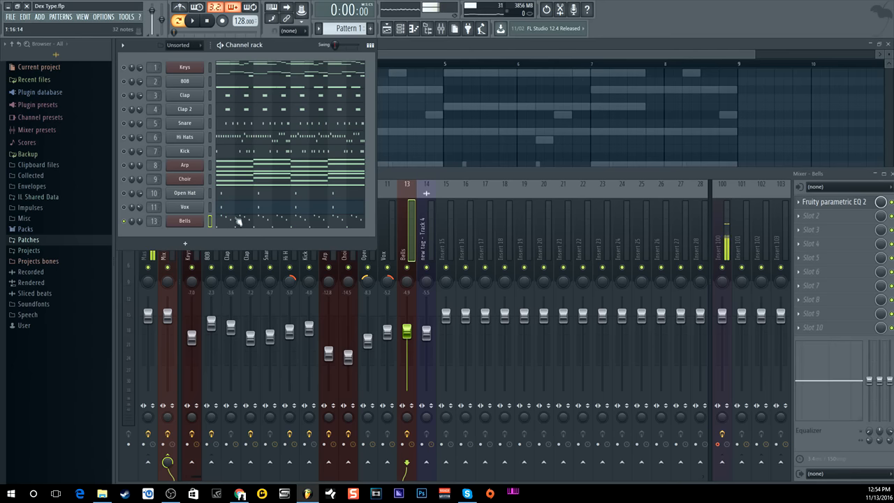
# Turn all channels back on in the channel rack and show the Bells' mixer track
pyautogui.rightClick(128, 221)
pyautogui.click(138, 224)
pyautogui.click(433, 47)
pyautogui.click(401, 30)
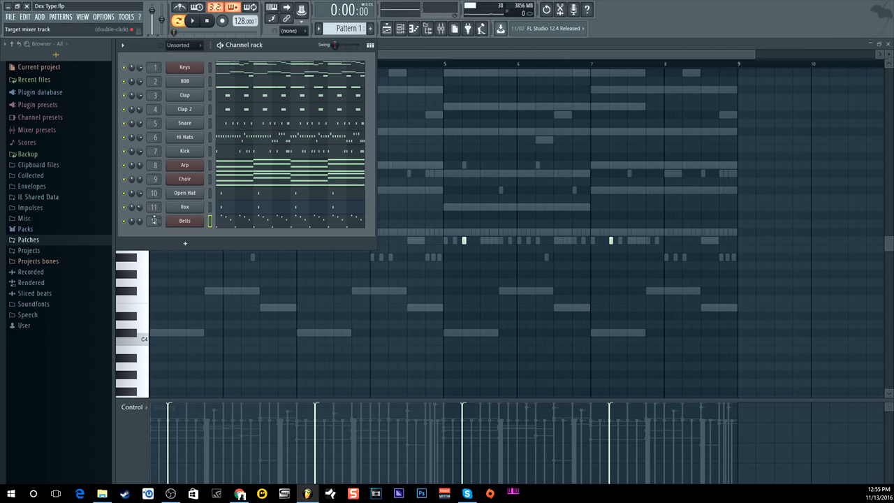
pyautogui.click(210, 220)
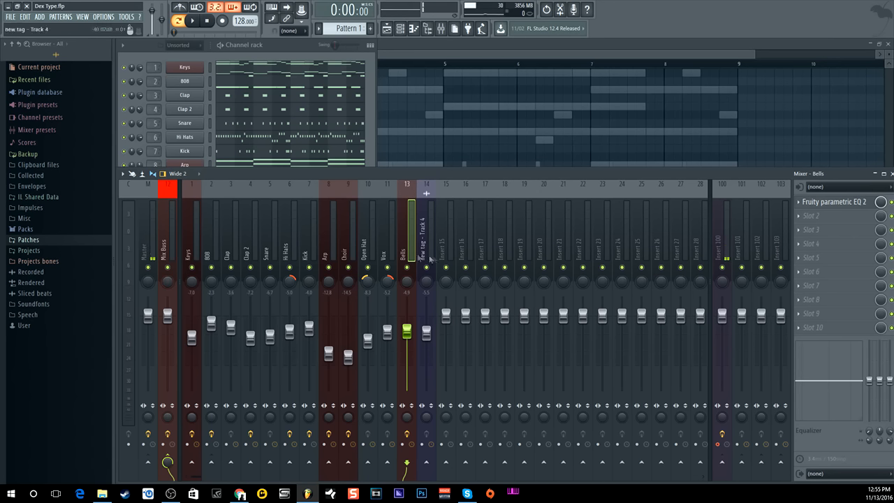
# Show the song arrangement in the playlist and play it briefly from bar 7, within the Glitch2 mix level automation clip
pyautogui.click(386, 28)
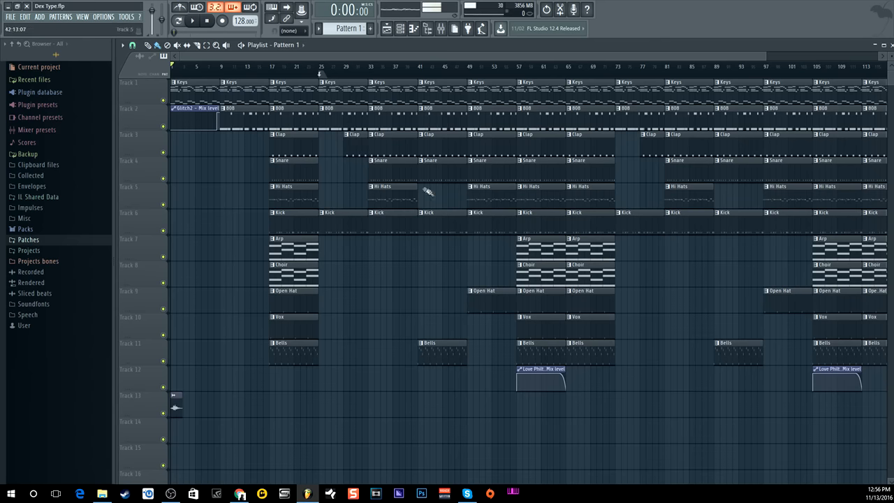
pyautogui.moveTo(360, 57); pyautogui.dragTo(250, 52)
pyautogui.click(213, 67)
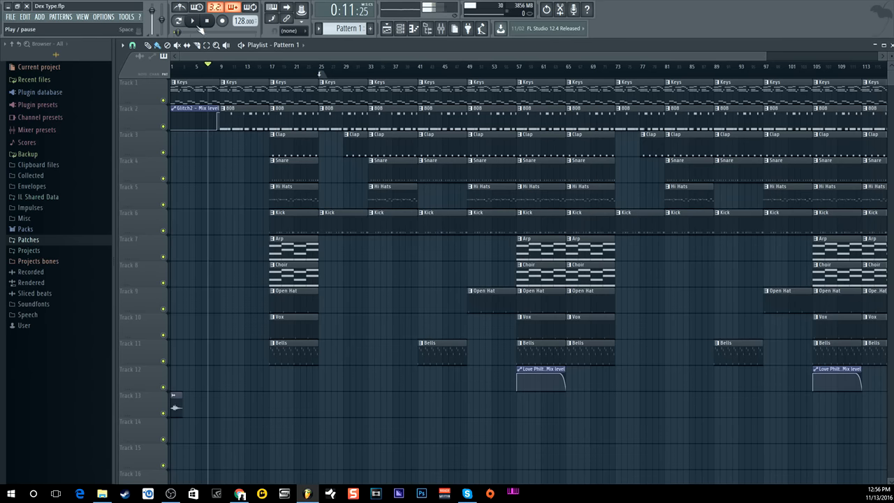
pyautogui.click(195, 21)
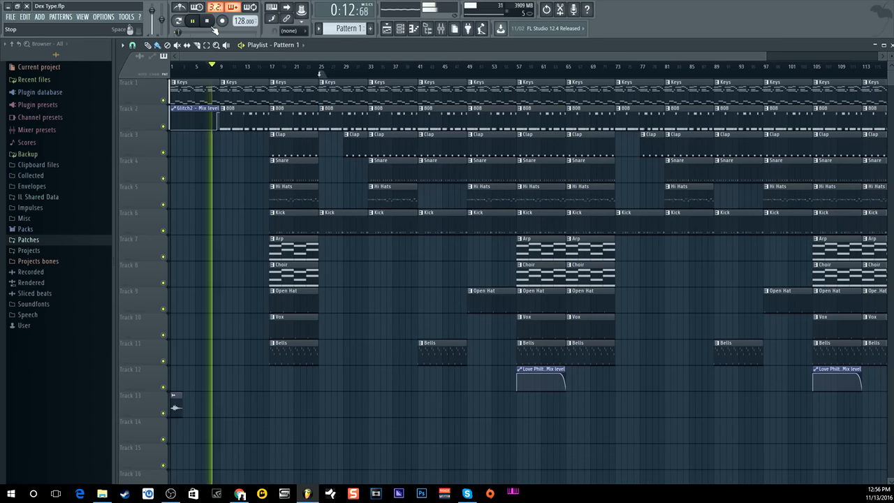
pyautogui.click(214, 28)
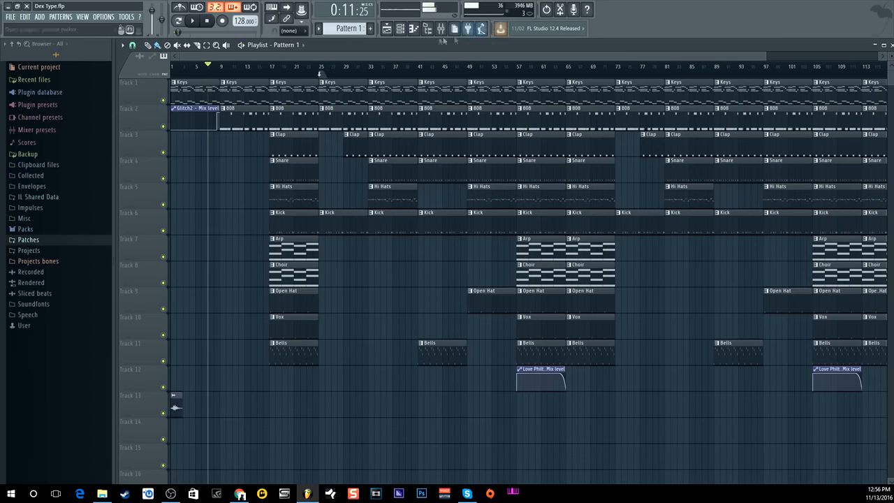
# Show the effects on the Master mixer track and play the Glitch2 transition in the song
pyautogui.click(441, 27)
pyautogui.click(149, 223)
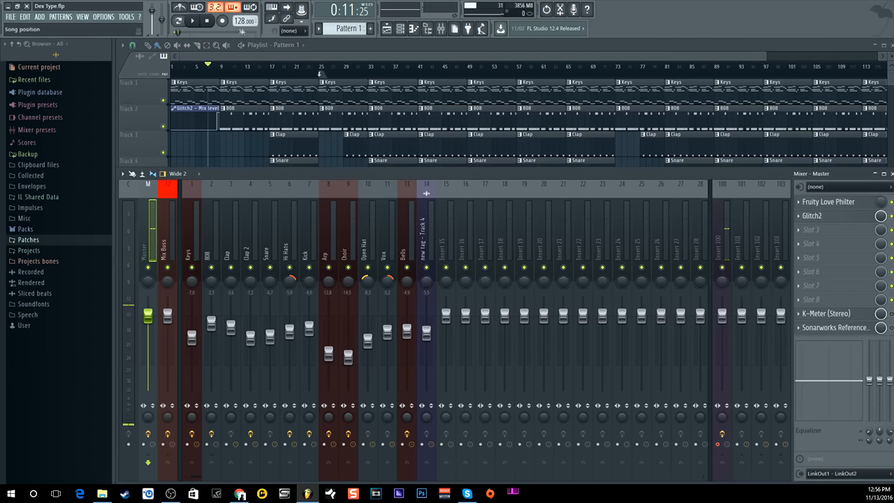
pyautogui.click(199, 24)
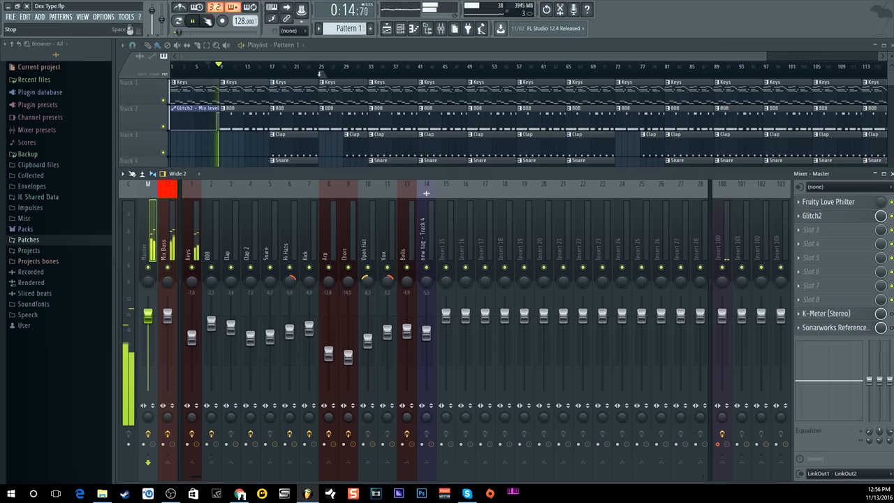
pyautogui.click(210, 22)
# Return to the playlist and play the song from bar 57, where the Love Philter mix level automation starts
pyautogui.press('F9')
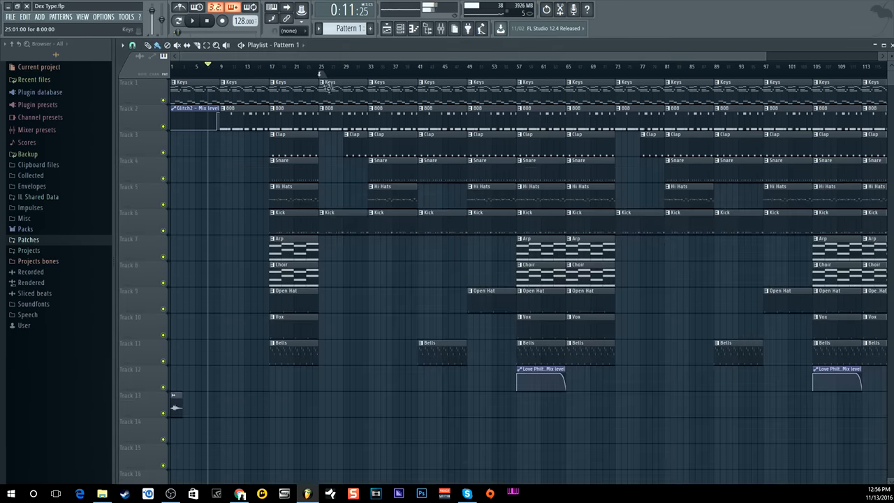
pyautogui.click(519, 68)
pyautogui.click(487, 68)
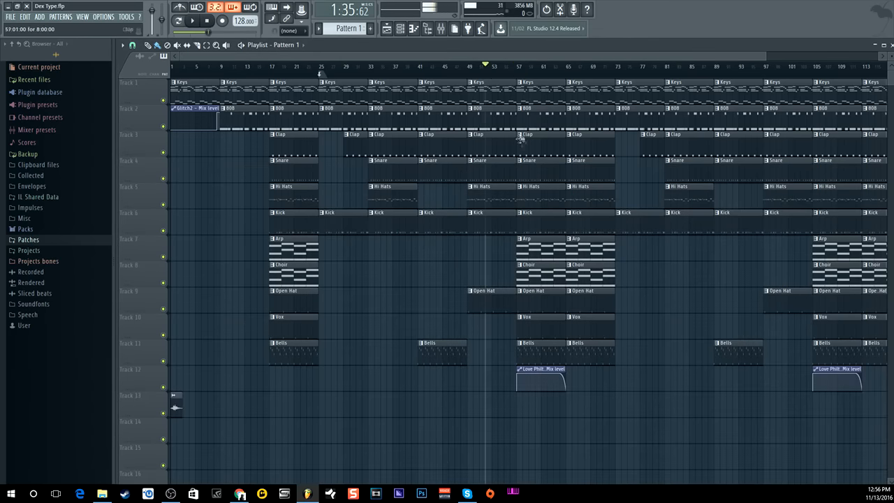
pyautogui.click(519, 70)
pyautogui.click(192, 21)
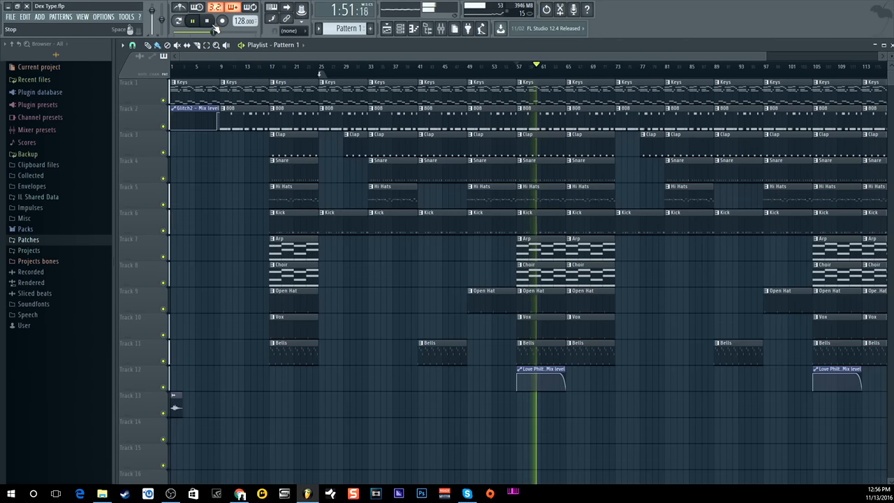
pyautogui.click(214, 26)
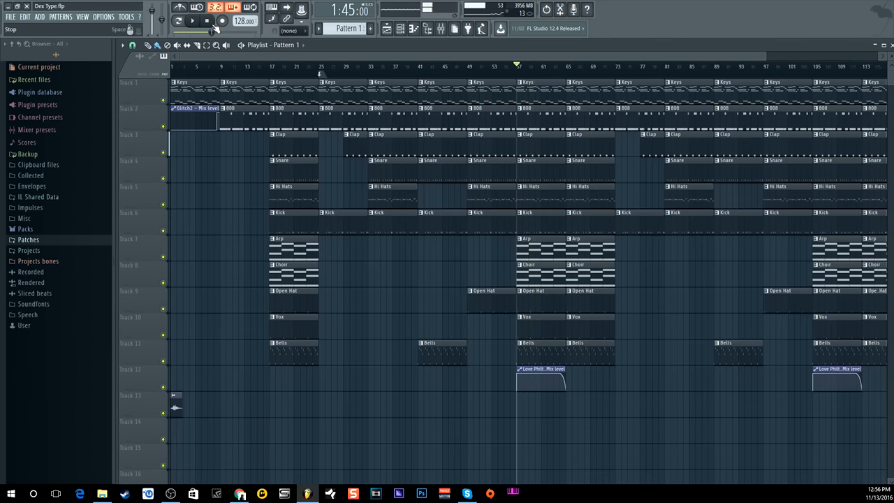
# Stop the song and show the mixer
pyautogui.click(446, 70)
pyautogui.click(210, 24)
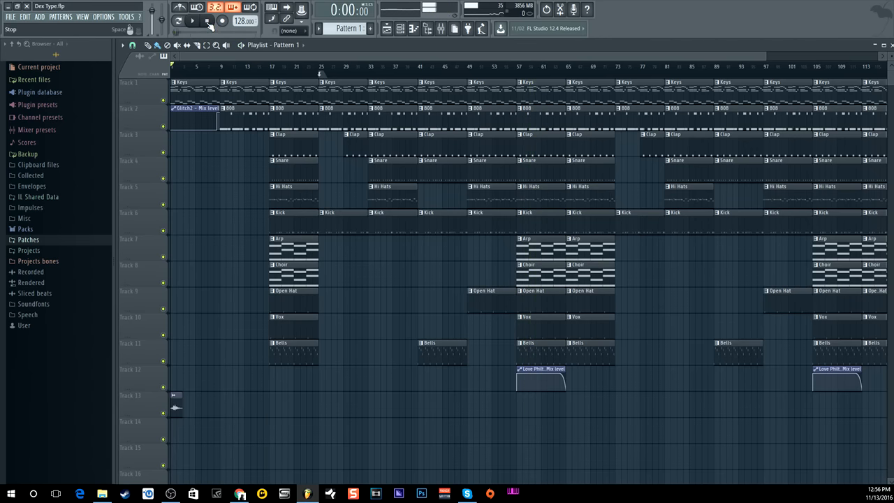
pyautogui.click(441, 28)
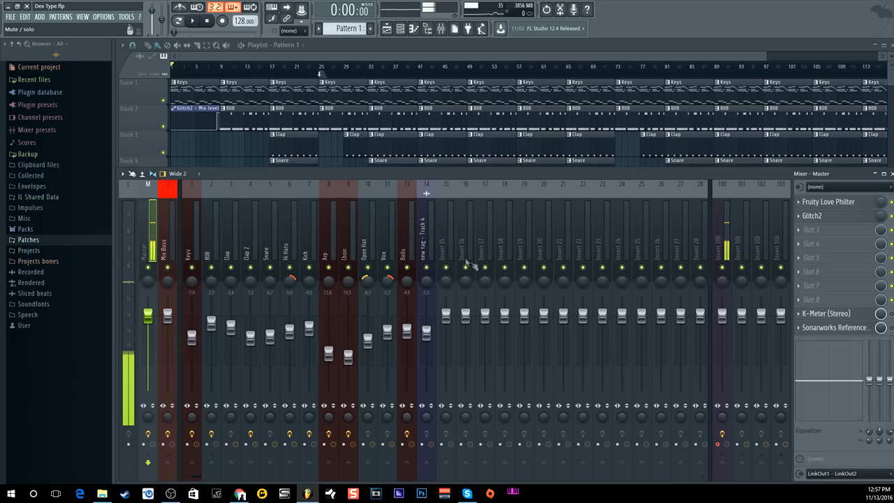
# Rename the Insert 15 mixer track as "mix buss" and give it a green colour
pyautogui.rightClick(438, 232)
pyautogui.click(482, 200)
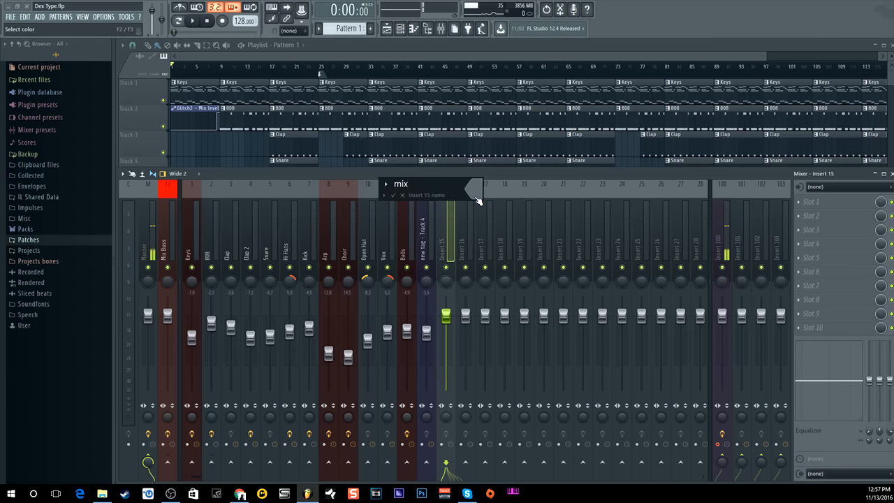
pyautogui.write('mix buss')
pyautogui.click(478, 201)
pyautogui.click(497, 198)
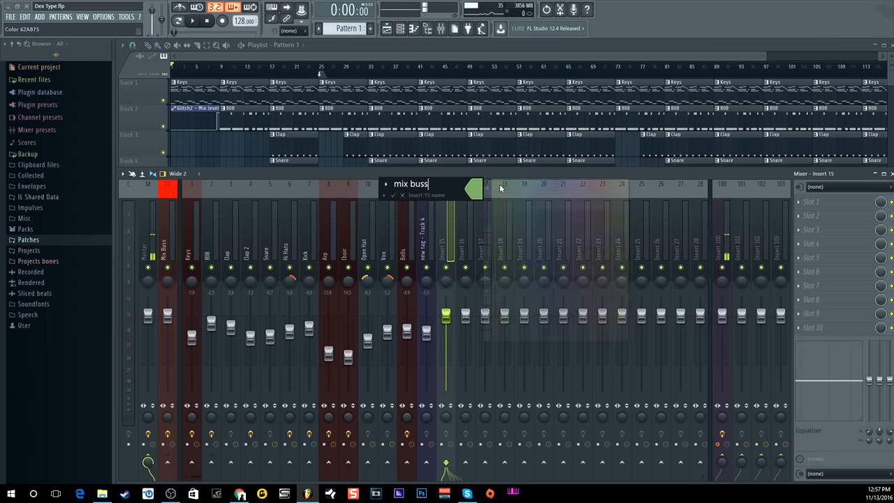
pyautogui.press('Return')
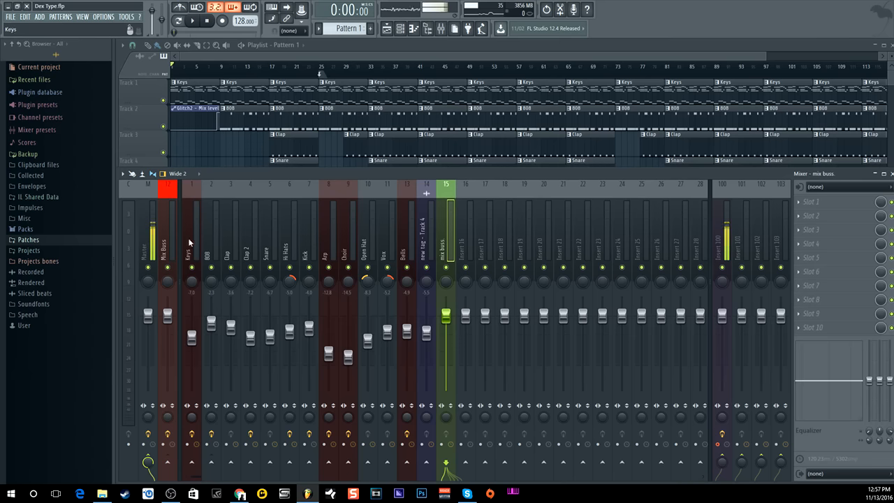
# Select the mixer tracks from Keys through mix buss and show the track routing option for the green mix buss track
pyautogui.moveTo(195, 233); pyautogui.dragTo(444, 240)
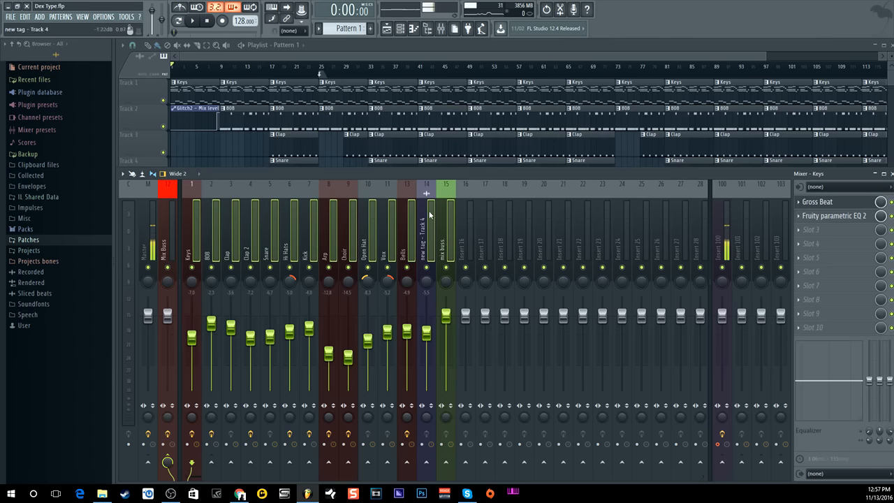
pyautogui.rightClick(451, 210)
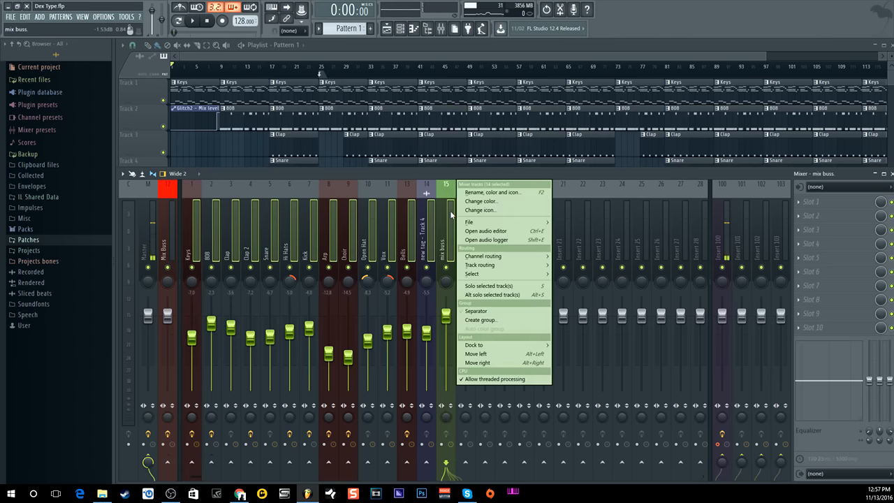
pyautogui.moveTo(485, 265)
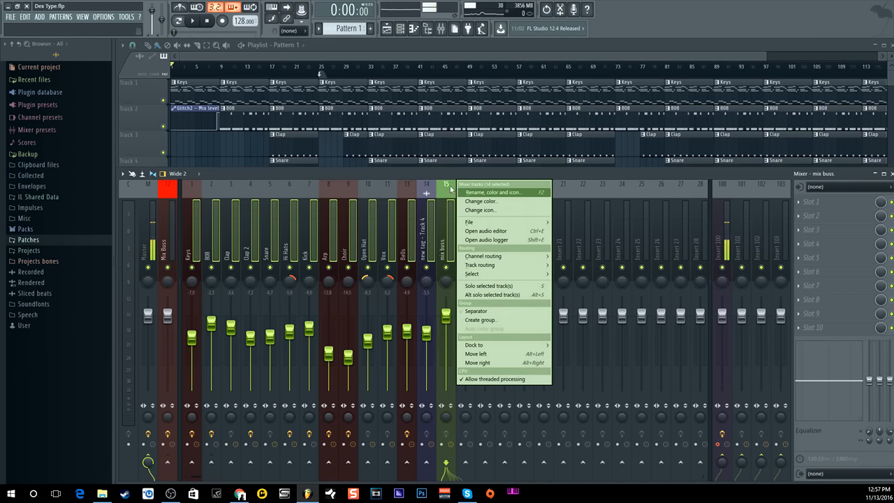
pyautogui.click(588, 180)
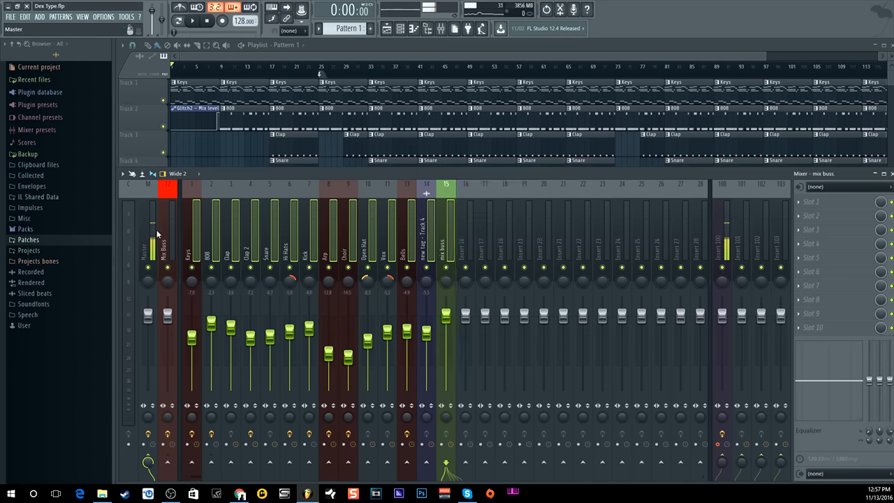
# Dock the green mix buss track to the left section of the mixer and move it one place right
pyautogui.click(445, 214)
pyautogui.rightClick(438, 222)
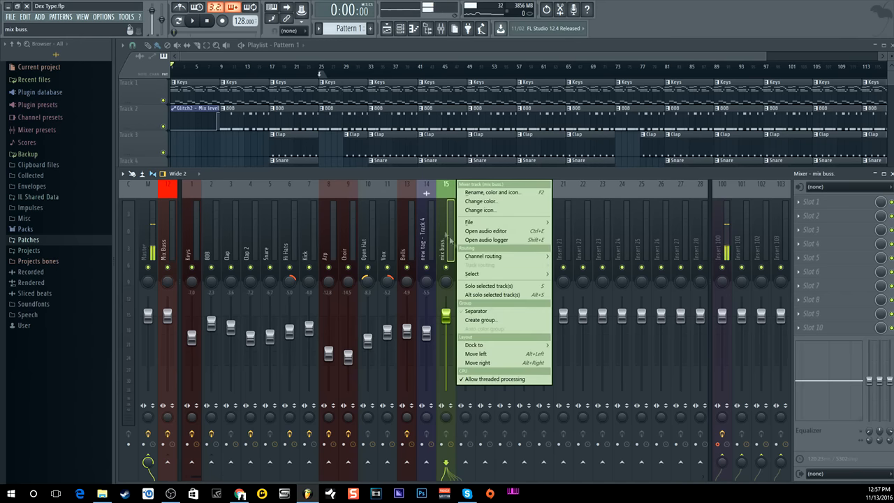
pyautogui.moveTo(481, 346)
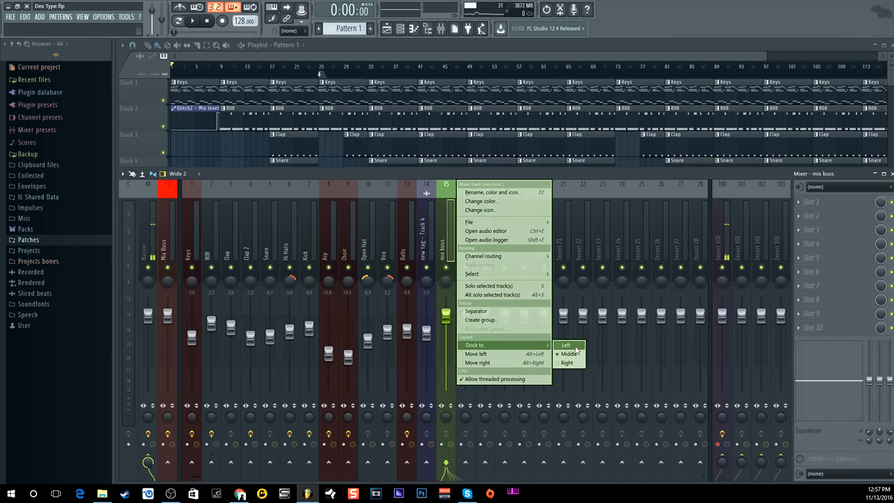
pyautogui.click(565, 345)
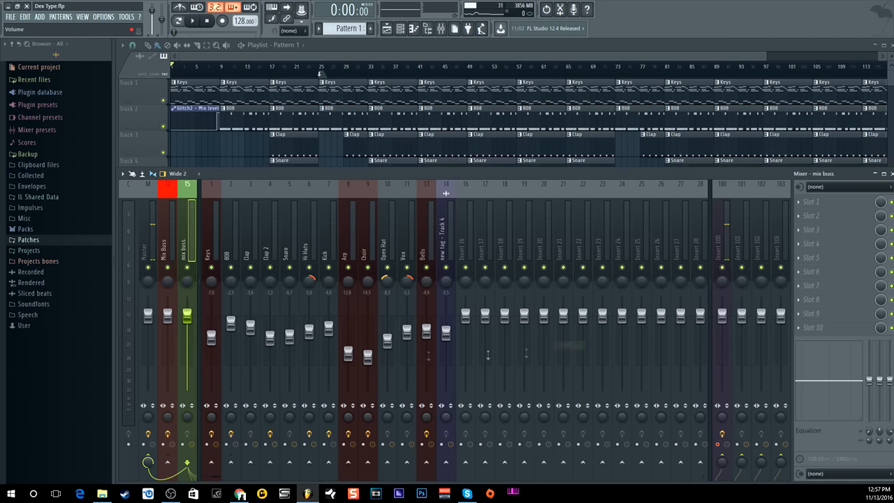
pyautogui.rightClick(180, 216)
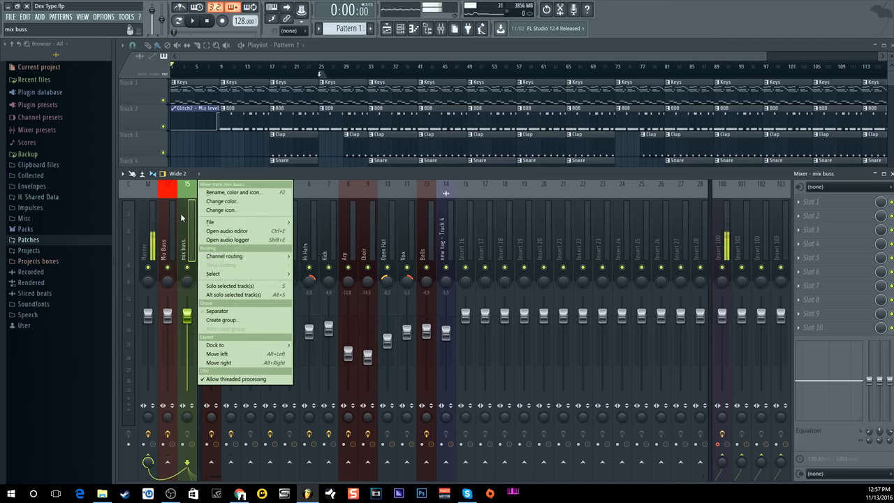
pyautogui.click(217, 363)
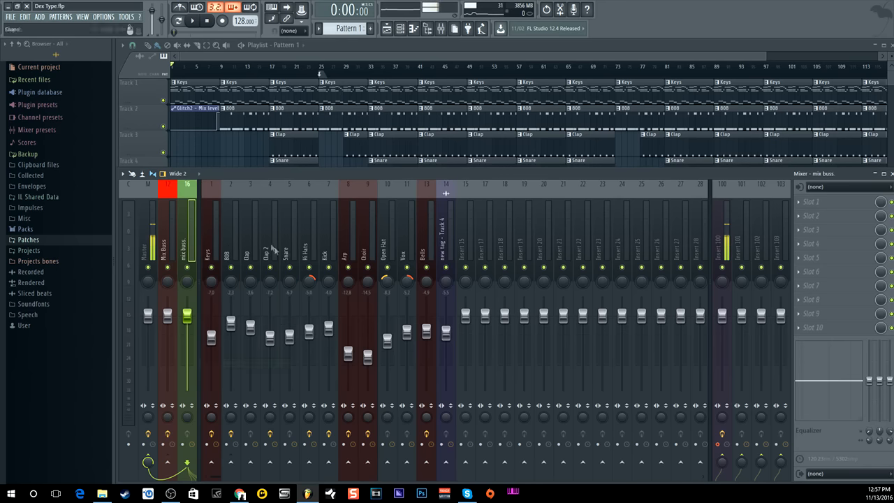
# Dock the green mix buss track to the right section of the mixer and return it to the middle section
pyautogui.rightClick(188, 219)
pyautogui.moveTo(236, 351)
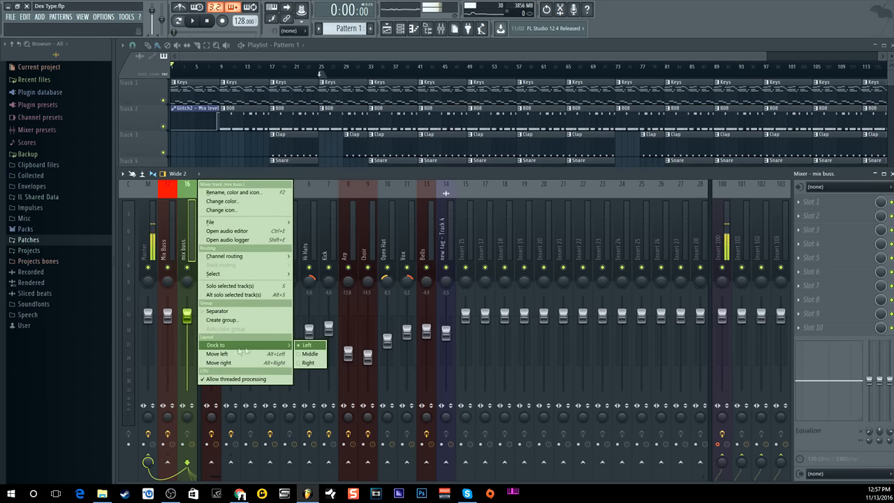
pyautogui.click(307, 362)
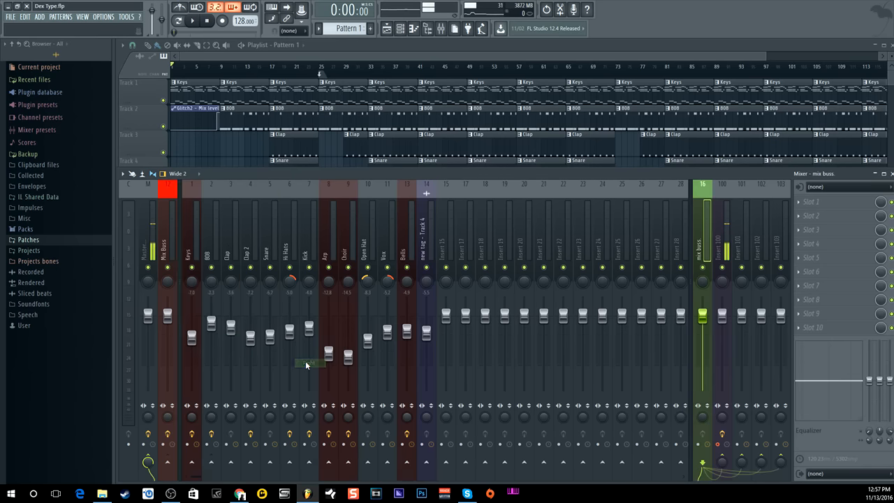
pyautogui.rightClick(701, 225)
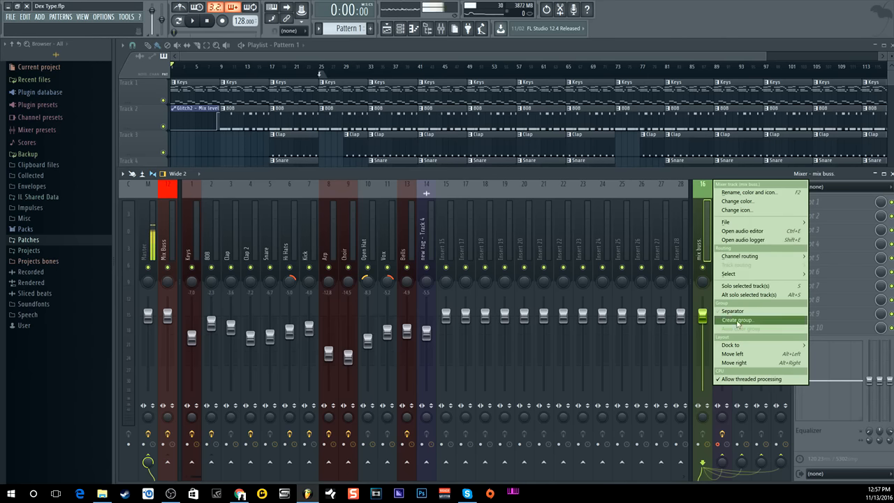
pyautogui.moveTo(743, 349)
pyautogui.click(823, 354)
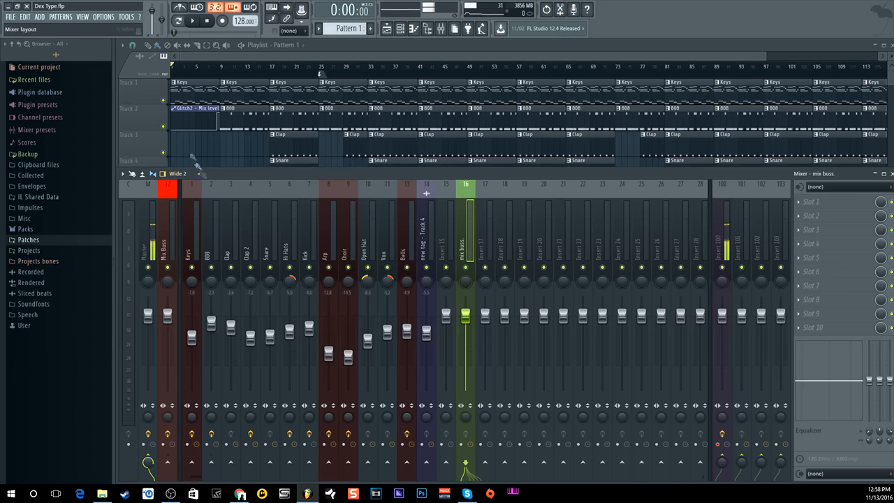
# Play the opening of the song briefly and select the original red Mix Buss mixer track
pyautogui.press('space')
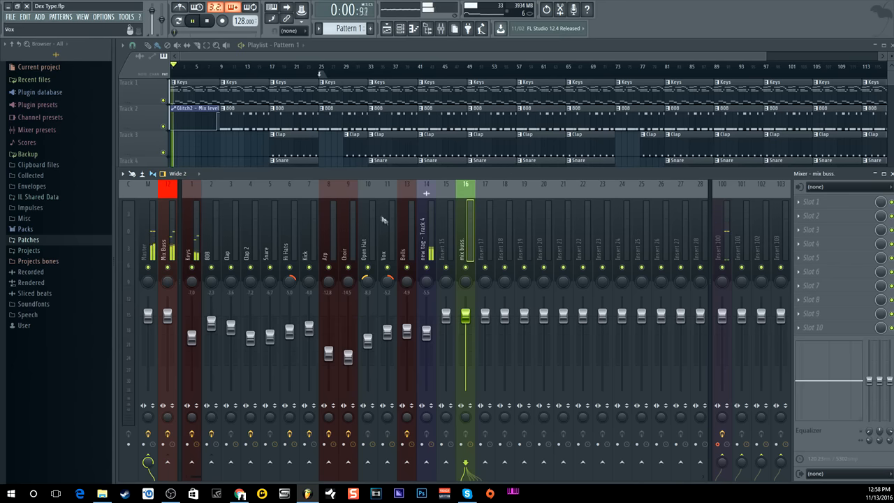
pyautogui.click(168, 250)
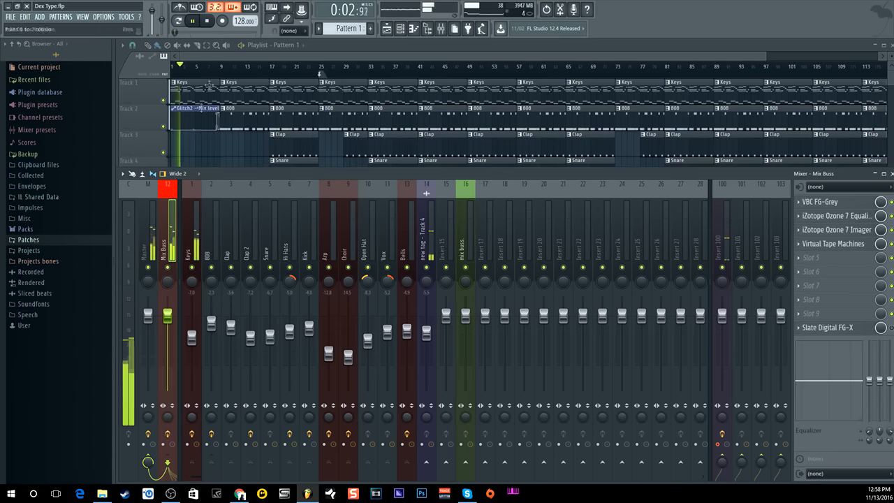
pyautogui.click(210, 22)
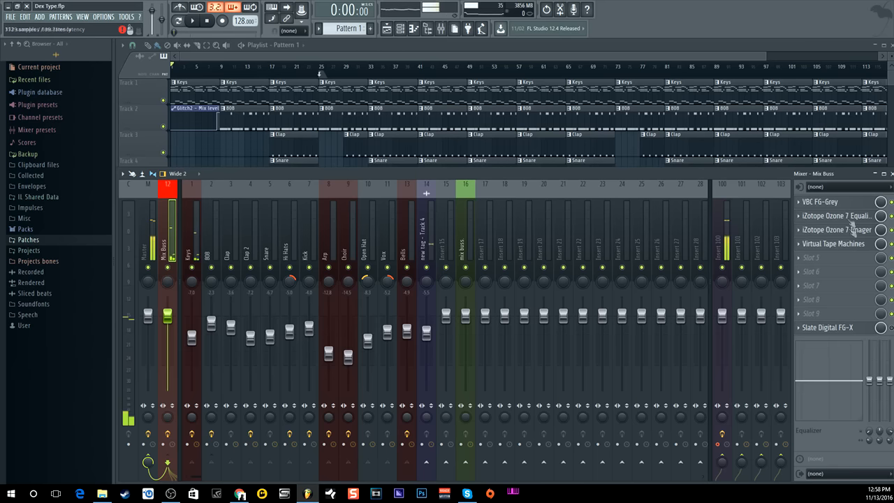
# Show the Mix Buss effects in turn: VBC FG-Grey, Ozone 7 Equalizer, Ozone 7 Imager, Virtual Tape Machines and Slate Digital FG-X
pyautogui.click(827, 201)
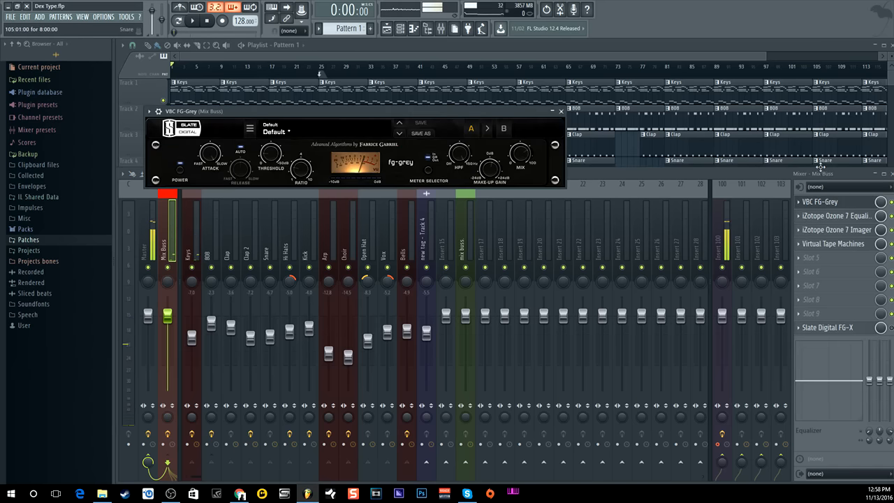
pyautogui.click(836, 217)
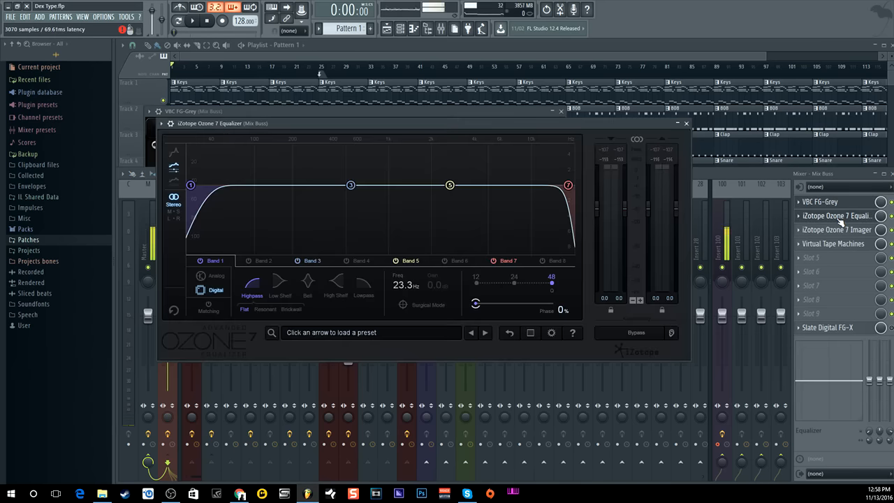
pyautogui.click(838, 231)
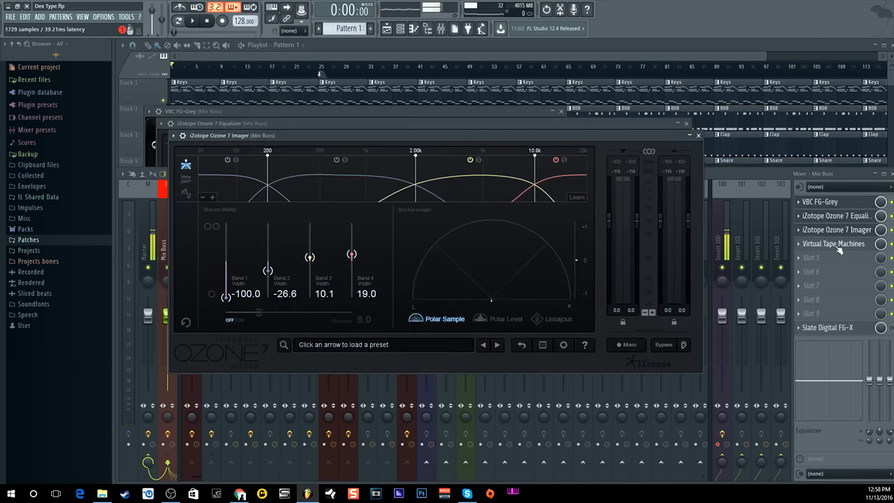
pyautogui.click(835, 243)
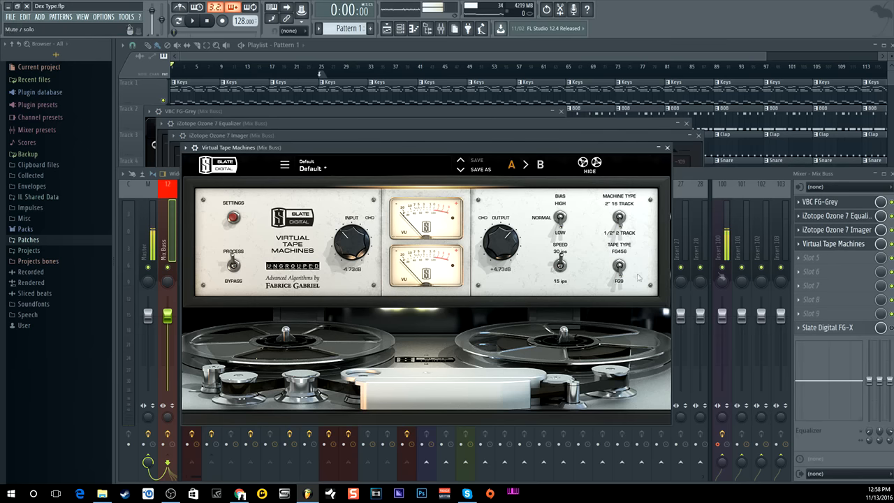
pyautogui.click(832, 327)
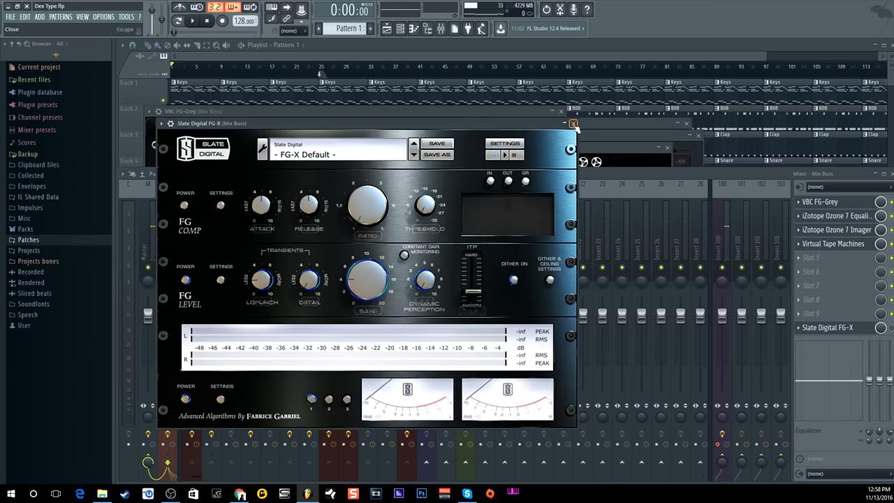
pyautogui.click(859, 328)
# Show the Master mixer track's effects and close the remaining Mix Buss plugin windows
pyautogui.click(145, 230)
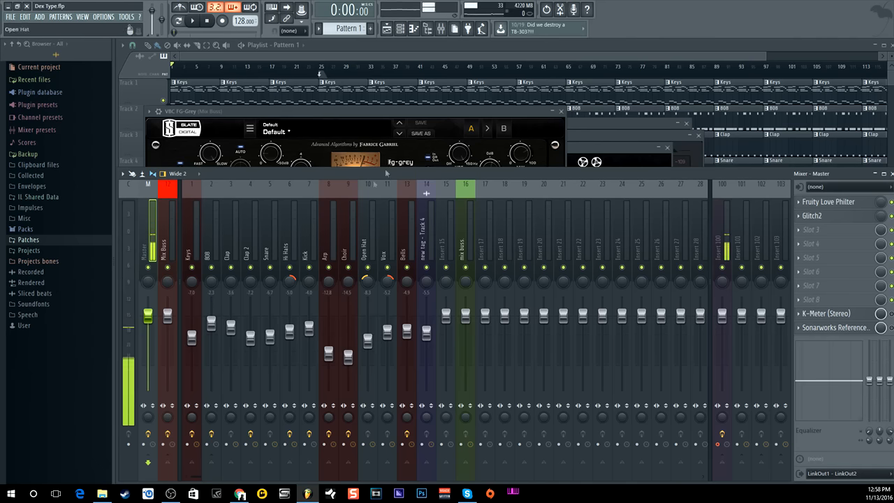
pyautogui.click(565, 129)
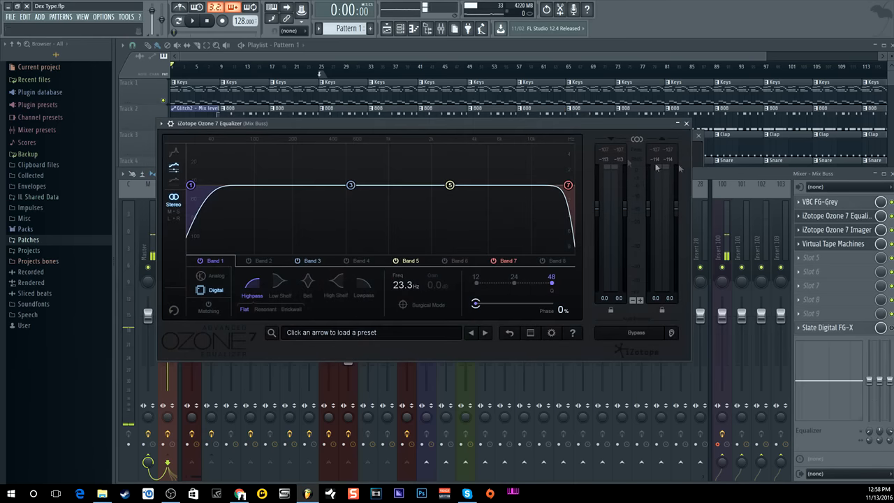
pyautogui.click(687, 124)
pyautogui.click(698, 135)
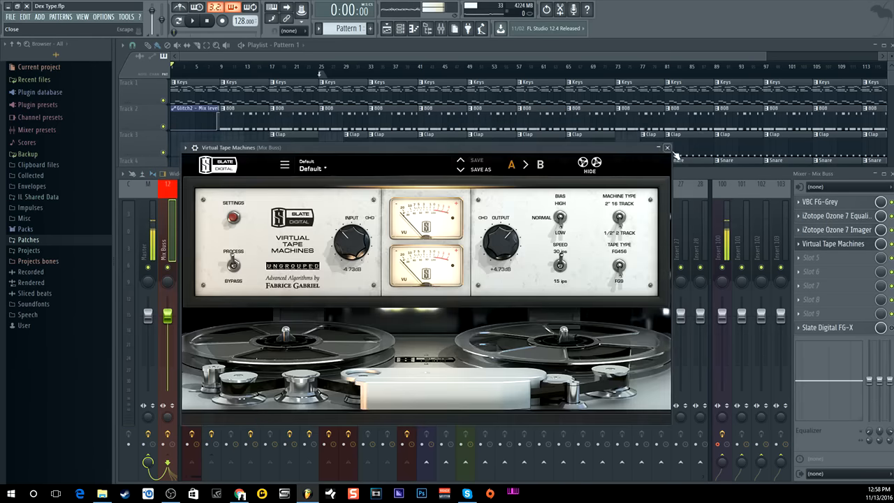
pyautogui.click(669, 147)
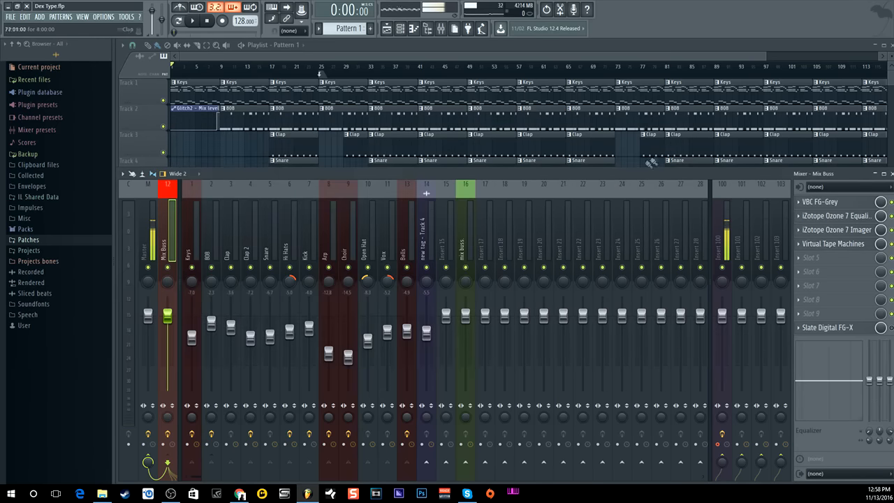
# Return to the playlist and review the whole song arrangement, including its opening bars
pyautogui.click(299, 59)
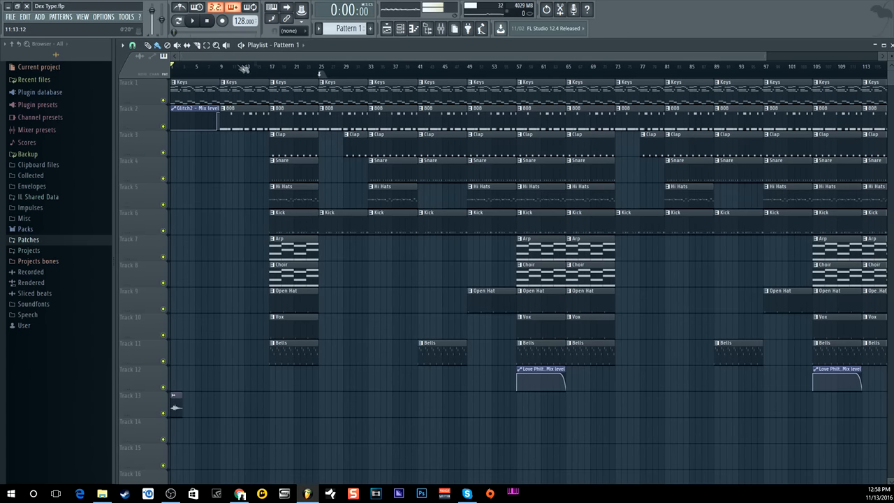
pyautogui.scroll(-2, 544, 67)
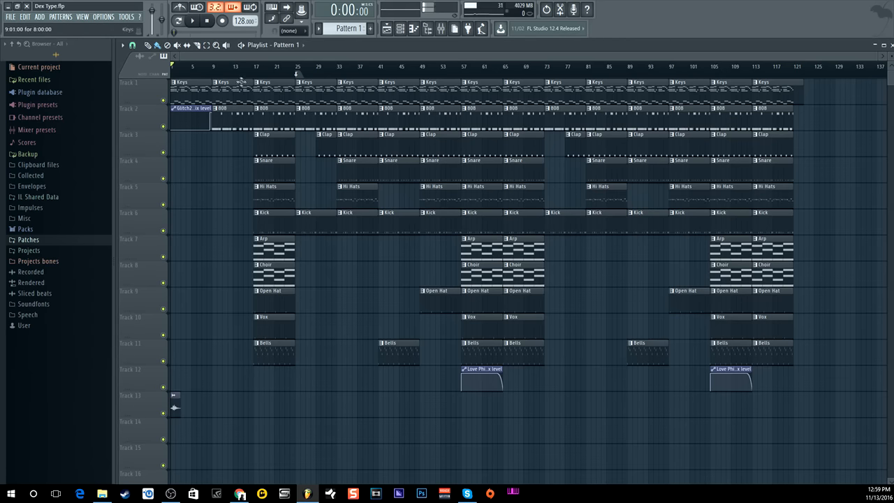
pyautogui.scroll(4, 247, 74)
pyautogui.moveTo(261, 55); pyautogui.dragTo(182, 47)
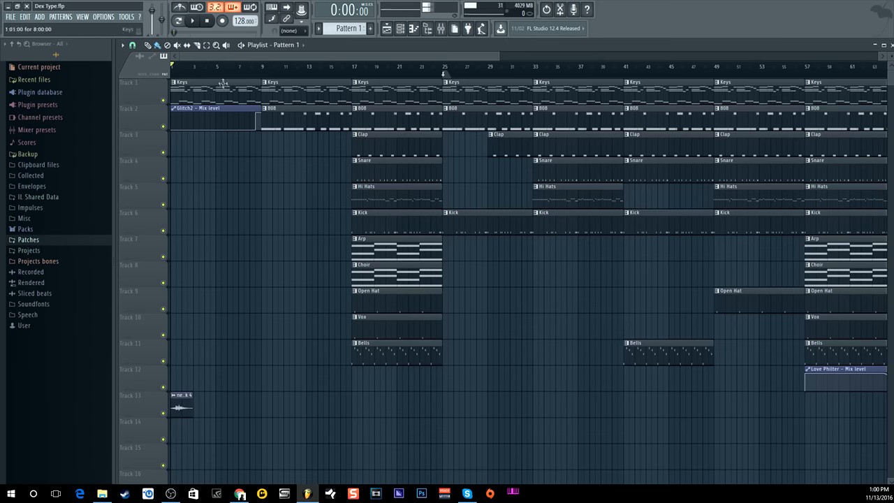
pyautogui.scroll(-1, 225, 73)
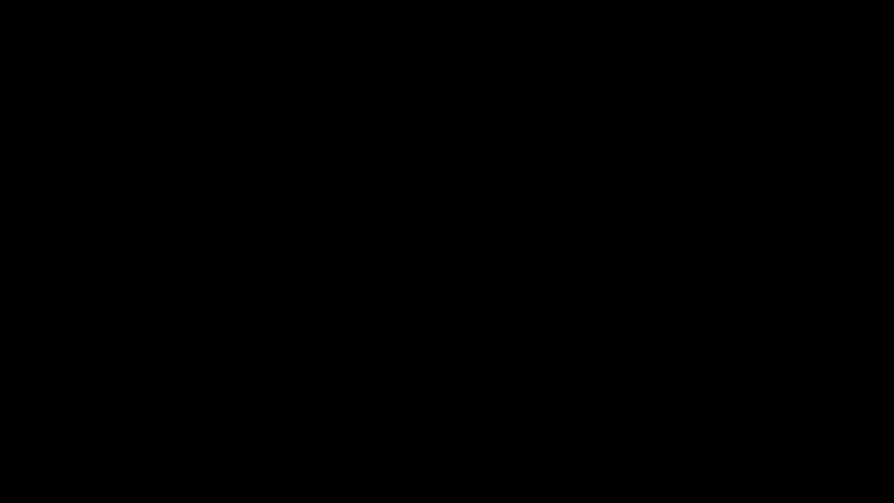